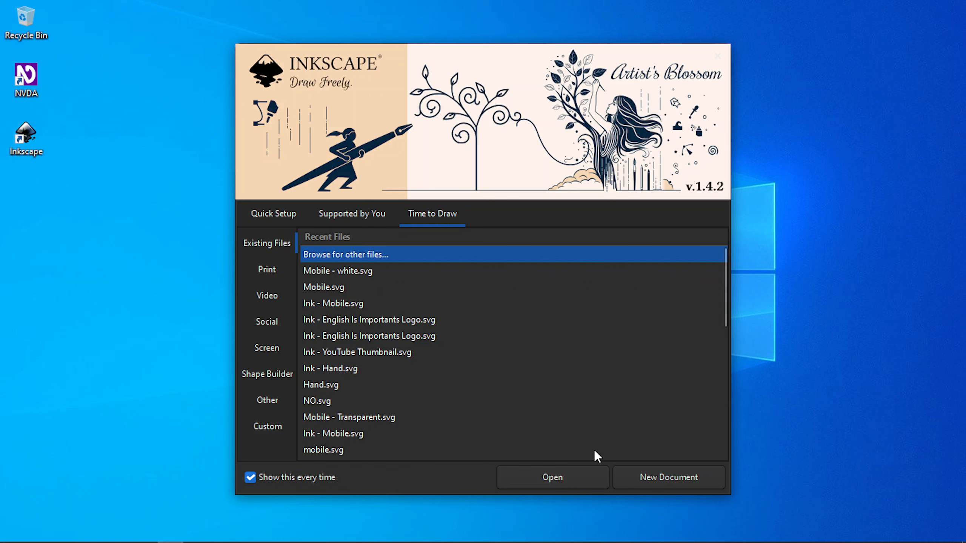
# Create a new blank document and show its layers and objects list in a narrowed dock beside the canvas.
pyautogui.click(654, 476)
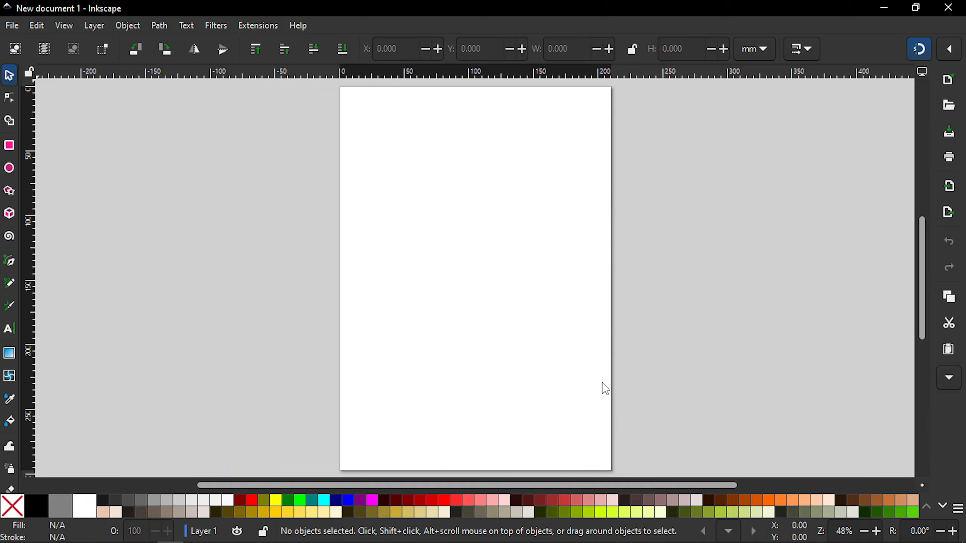
pyautogui.hotkey('ctrl', 'shift', 'e')
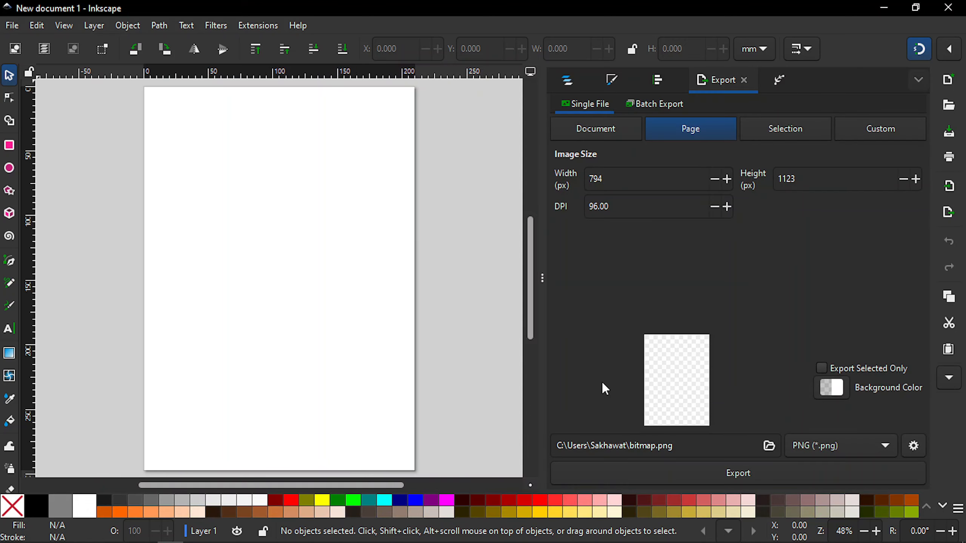
pyautogui.moveTo(543, 286); pyautogui.dragTo(697, 273)
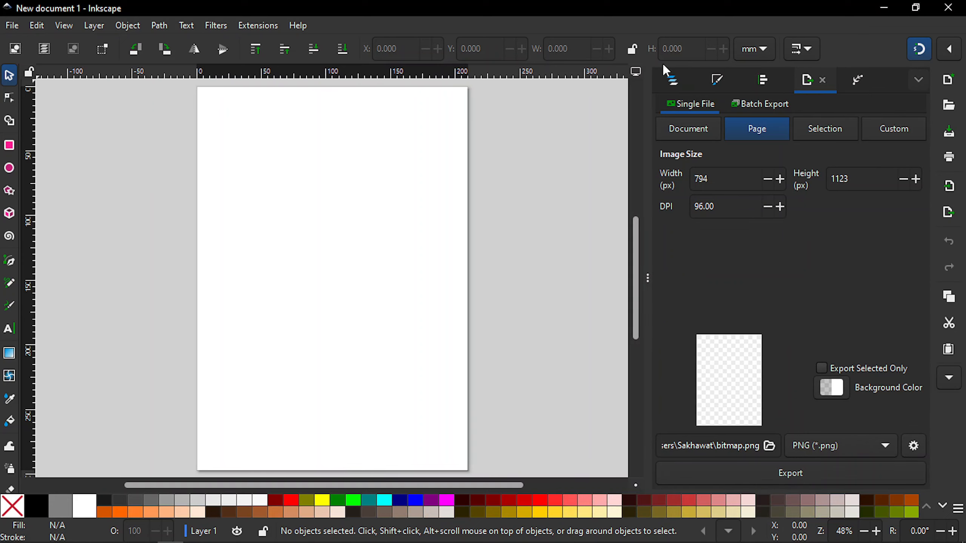
pyautogui.click(673, 80)
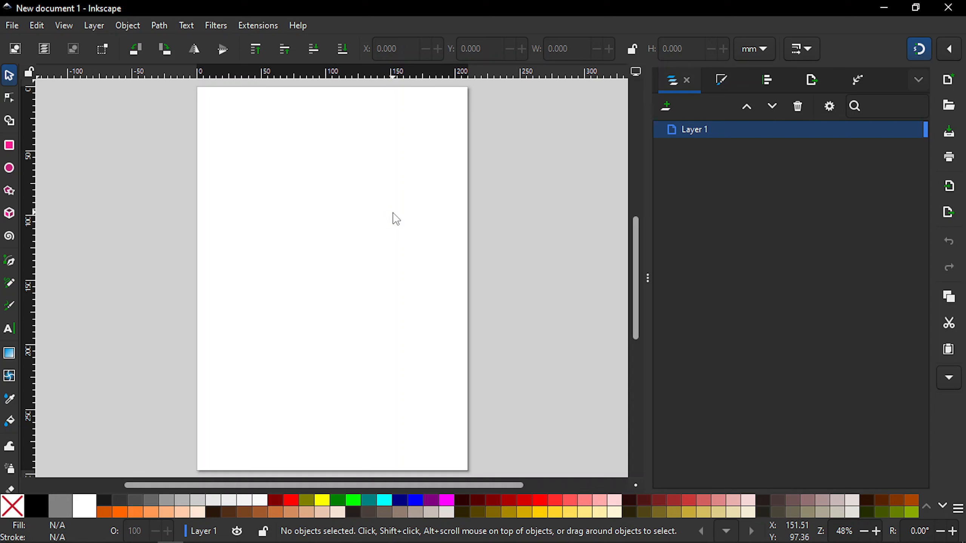
# In the document properties, set the page to 1080 × 1080 px and the display units to px.
pyautogui.hotkey('ctrl', 'shift', 'd')
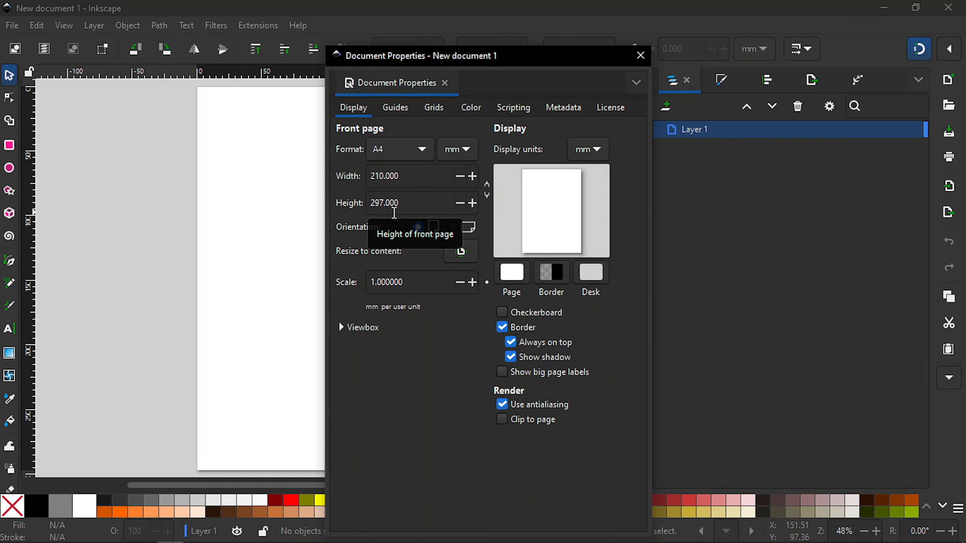
pyautogui.click(473, 150)
pyautogui.click(458, 172)
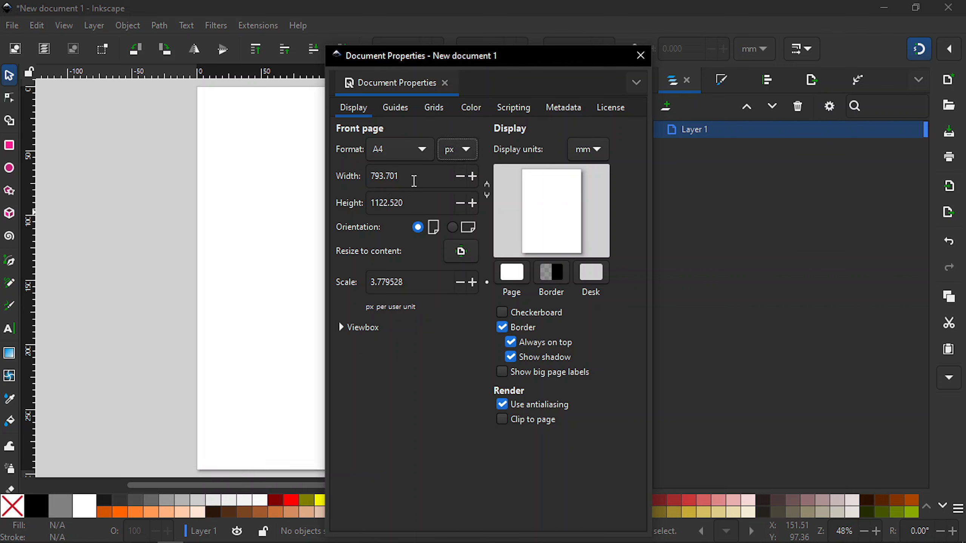
pyautogui.click(414, 181)
pyautogui.hotkey('ctrl', 'a')
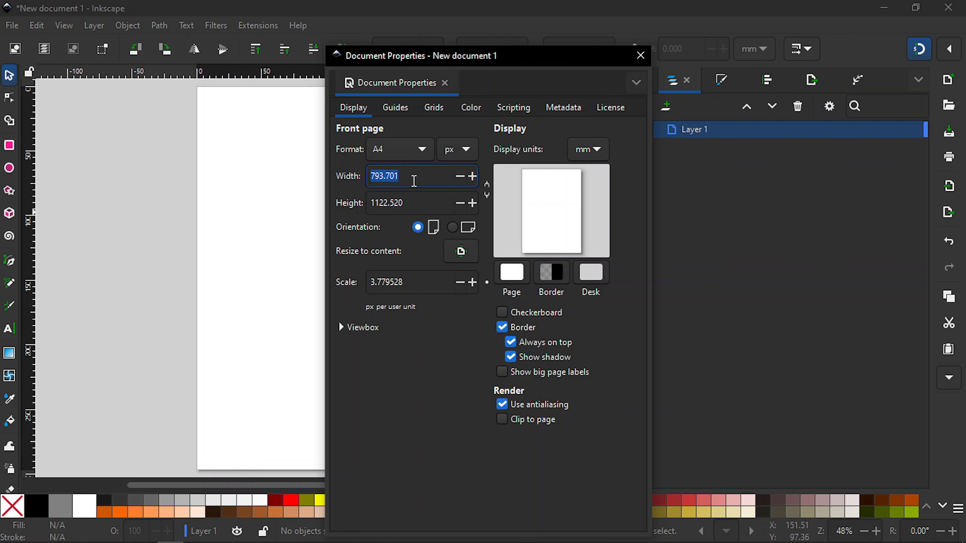
pyautogui.write('1080')
pyautogui.click(447, 204)
pyautogui.hotkey('ctrl', 'a')
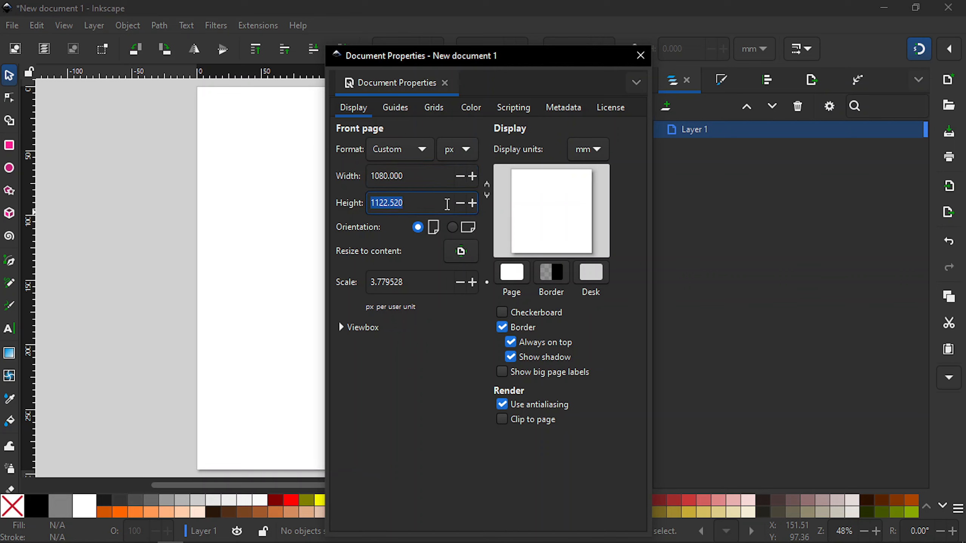
pyautogui.write('1080')
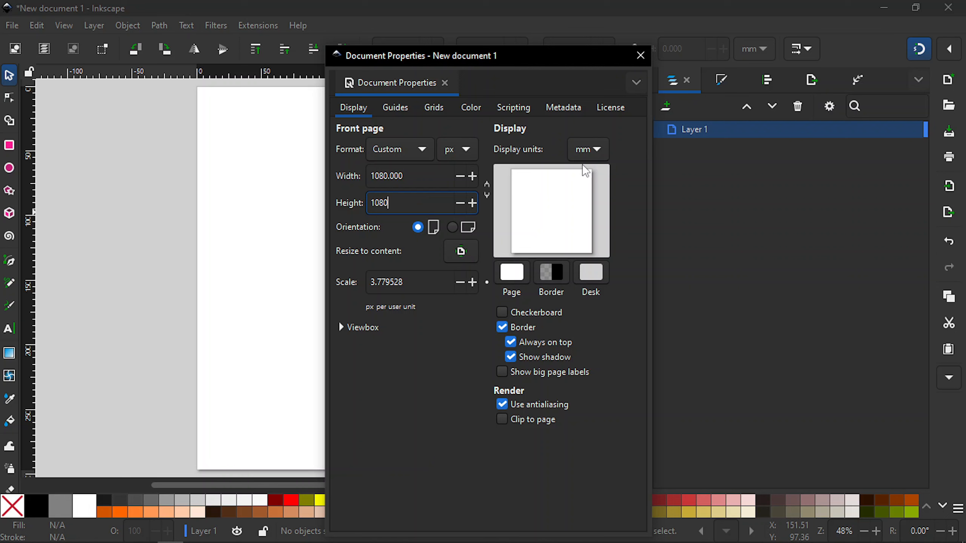
pyautogui.click(587, 149)
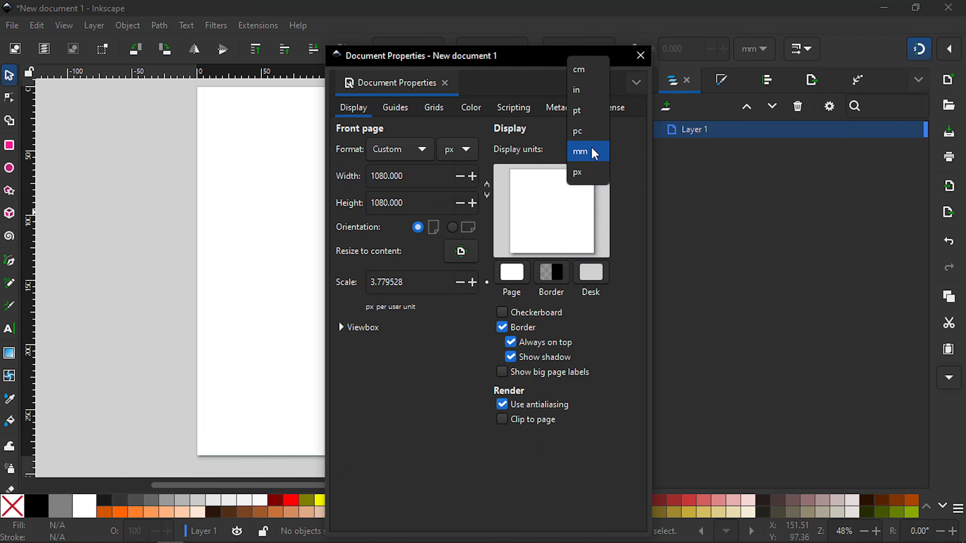
pyautogui.click(588, 172)
pyautogui.click(639, 63)
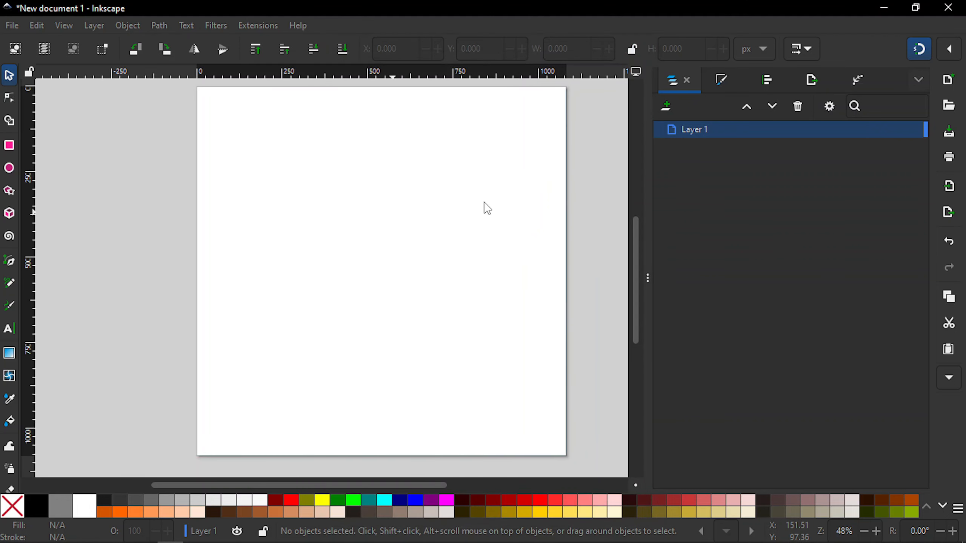
# Draw a black rectangle about 211 × 240 px in the upper middle of the page.
pyautogui.moveTo(357, 484); pyautogui.dragTo(388, 483)
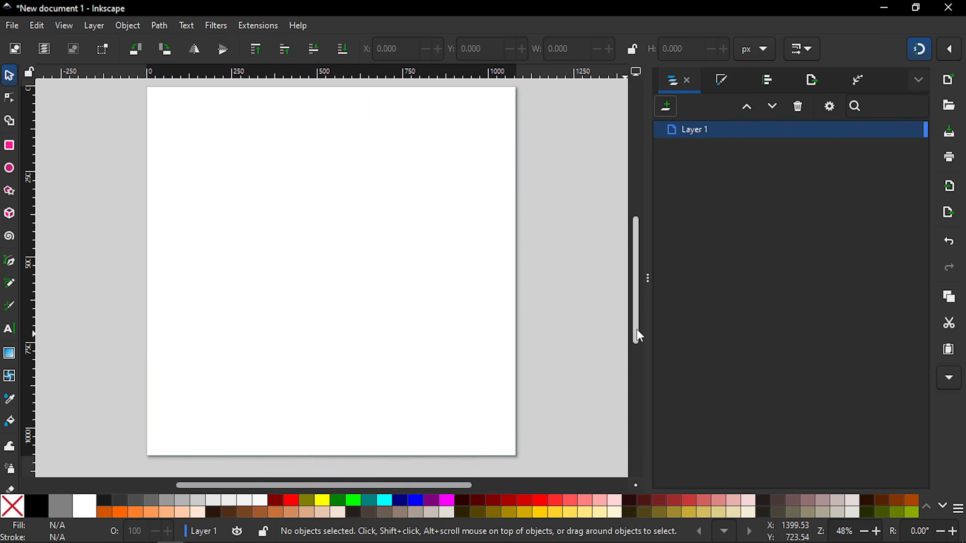
pyautogui.moveTo(637, 329)
pyautogui.mouseDown()
pyautogui.moveTo(636, 319)
pyautogui.moveTo(639, 327)
pyautogui.mouseUp()
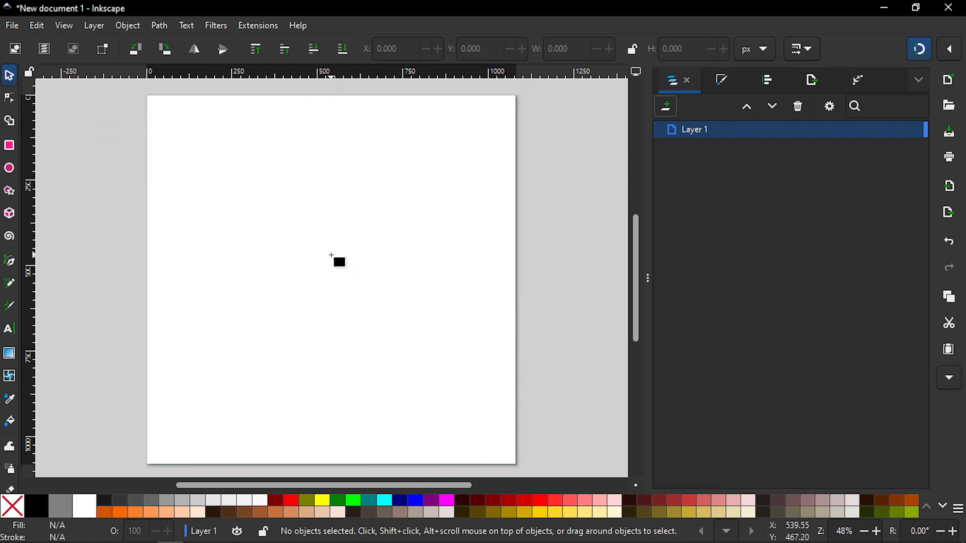
pyautogui.press('r')
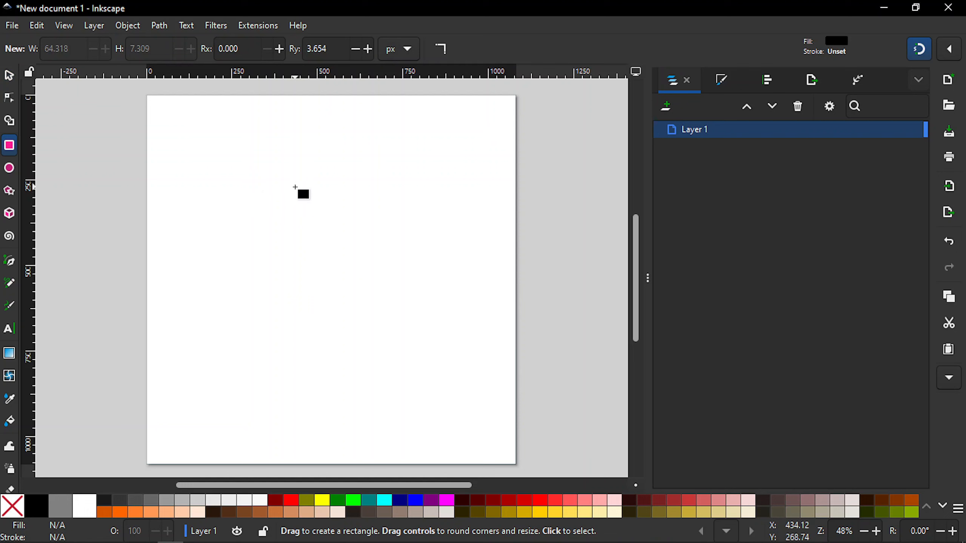
pyautogui.moveTo(295, 187)
pyautogui.mouseDown()
pyautogui.moveTo(331, 275)
pyautogui.moveTo(372, 280)
pyautogui.moveTo(367, 272)
pyautogui.mouseUp()
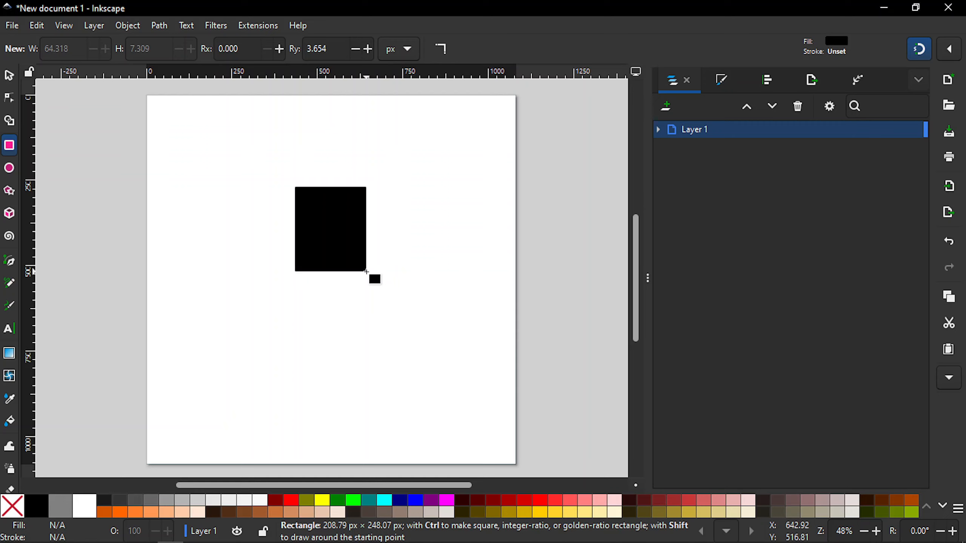
pyautogui.moveTo(367, 272); pyautogui.dragTo(368, 269)
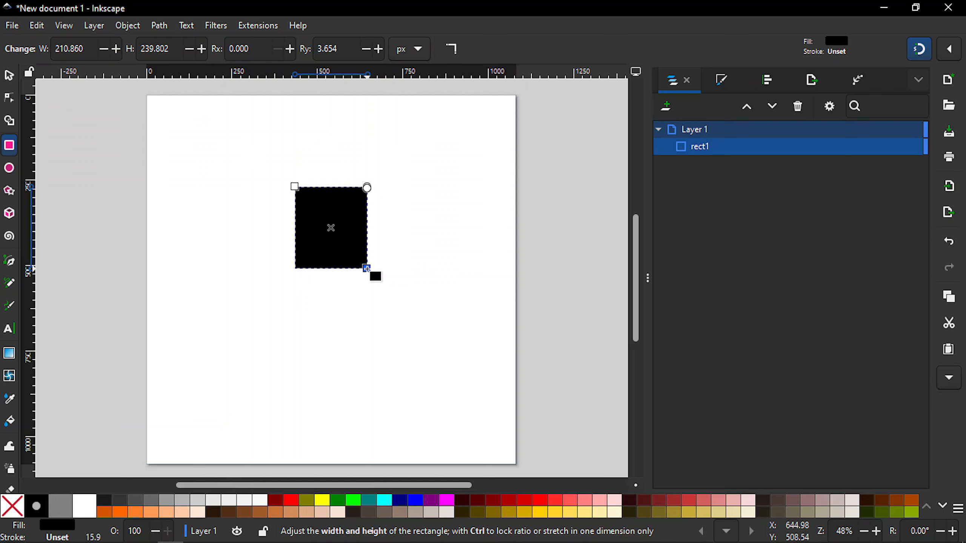
# Round the rectangle's corners to a radius of about 95 px and move it down to about X 422, Y 364 px.
pyautogui.moveTo(367, 187); pyautogui.dragTo(384, 226)
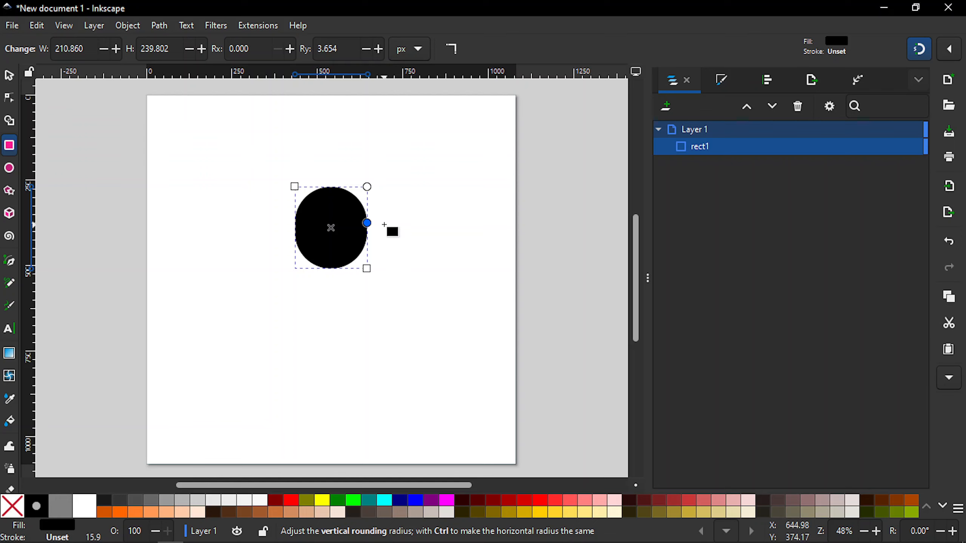
pyautogui.moveTo(383, 220); pyautogui.dragTo(383, 218)
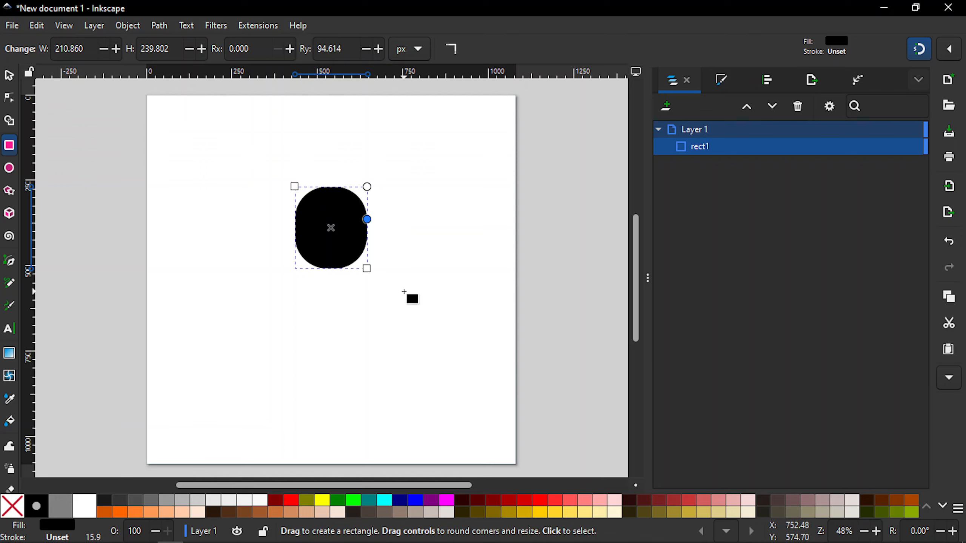
pyautogui.press('s')
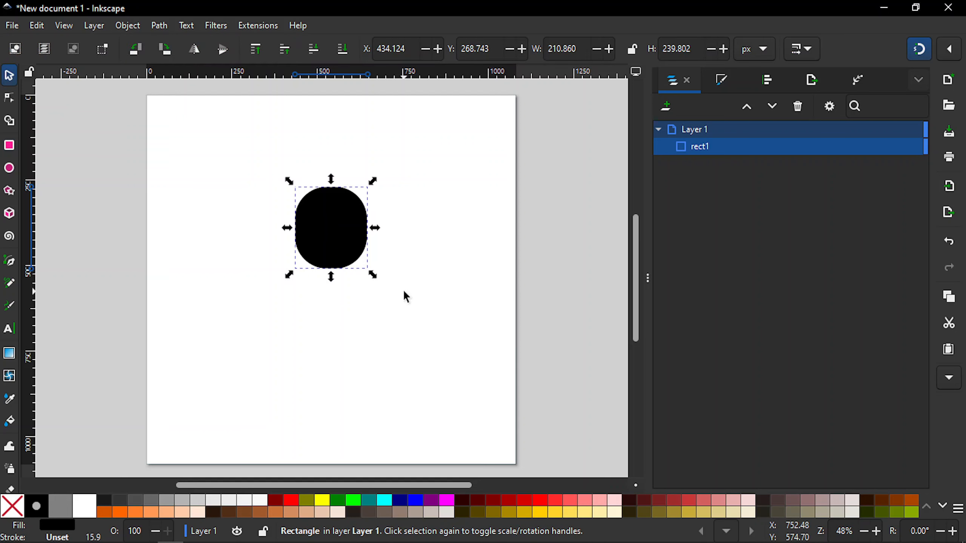
pyautogui.moveTo(347, 226); pyautogui.dragTo(337, 262)
pyautogui.press('Escape')
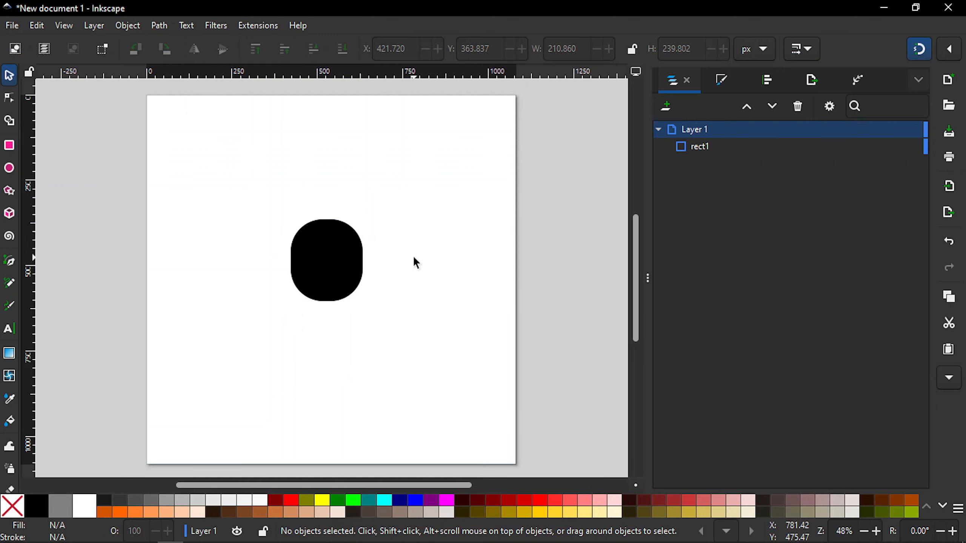
# Try a 250 px width on the rounded rectangle with its proportions unlocked, and undo that resize.
pyautogui.click(326, 263)
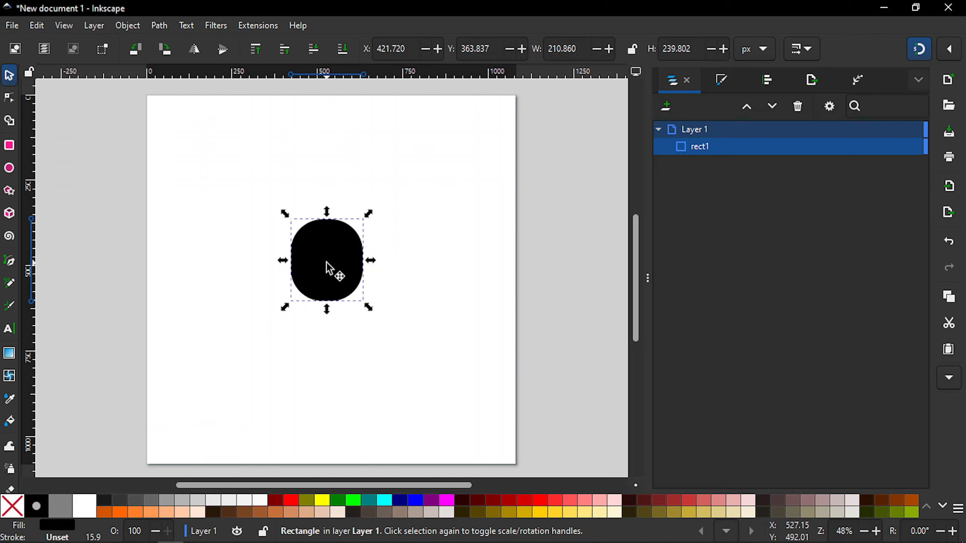
pyautogui.click(580, 48)
pyautogui.doubleClick(580, 49)
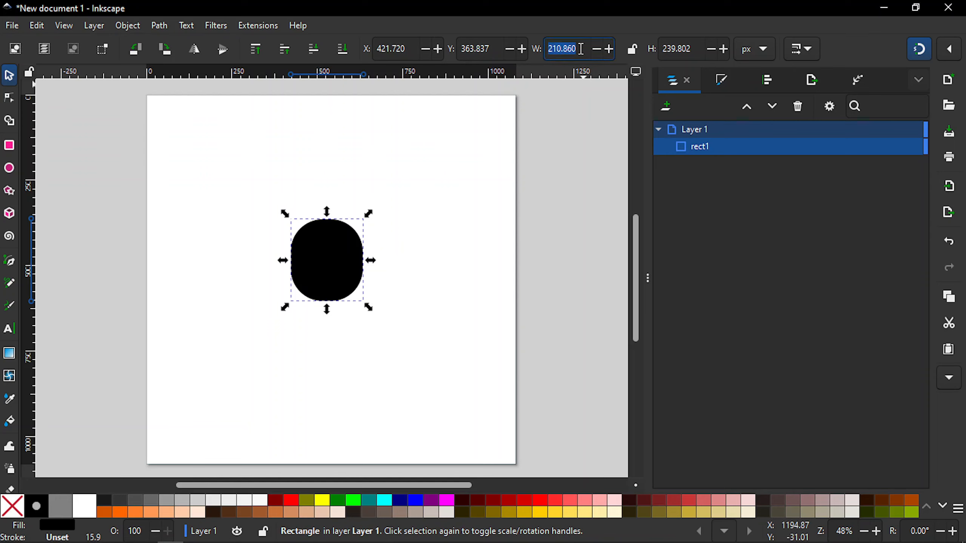
pyautogui.write('250')
pyautogui.press('Return')
pyautogui.click(453, 178)
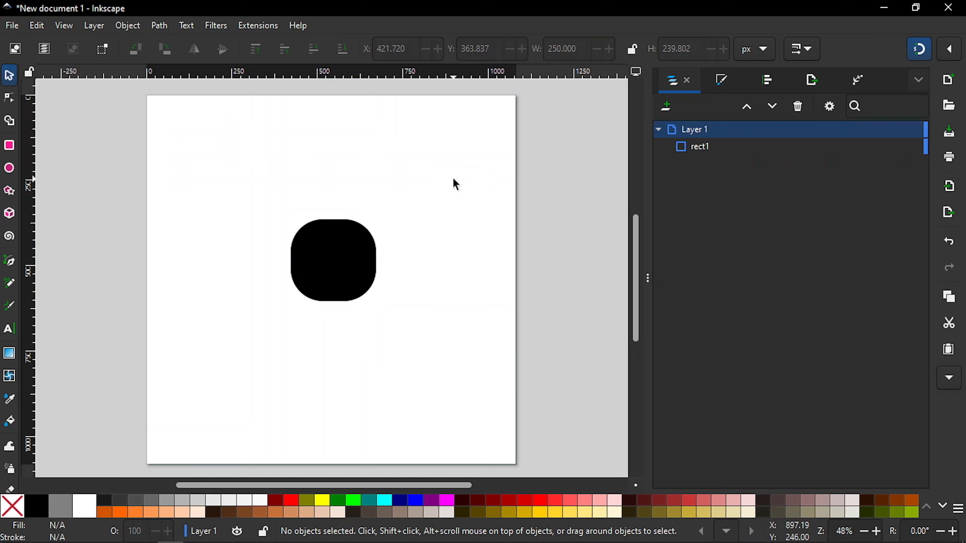
pyautogui.press('ctrl')
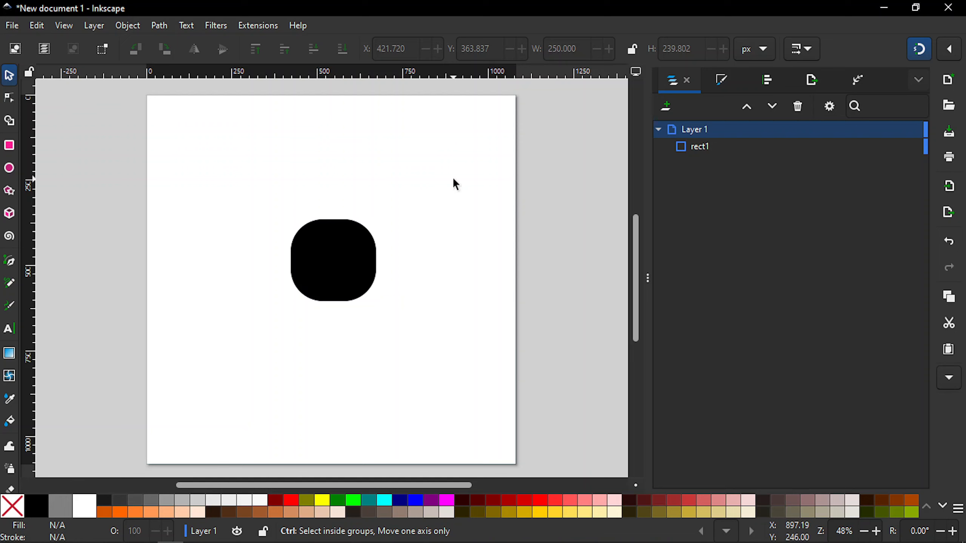
pyautogui.hotkey('ctrl', 'z')
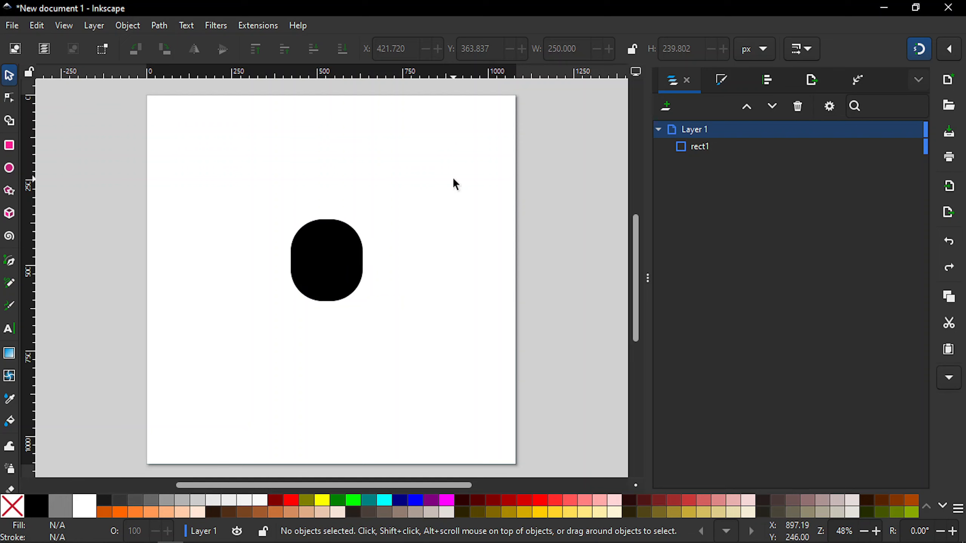
# Lock the rounded rectangle's width-to-height ratio and set its width to 250 px.
pyautogui.click(343, 261)
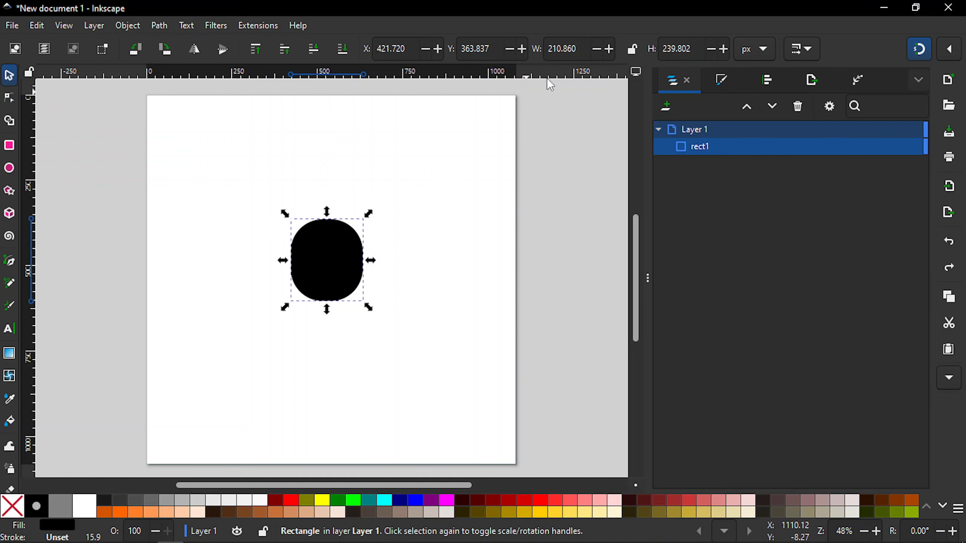
pyautogui.click(632, 49)
pyautogui.click(558, 48)
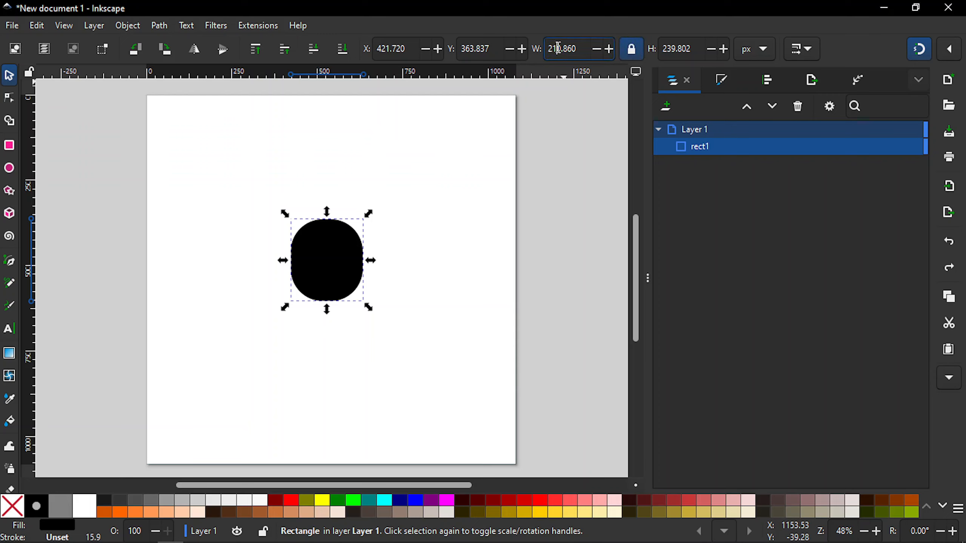
pyautogui.doubleClick(559, 48)
pyautogui.write('250')
pyautogui.press('Return')
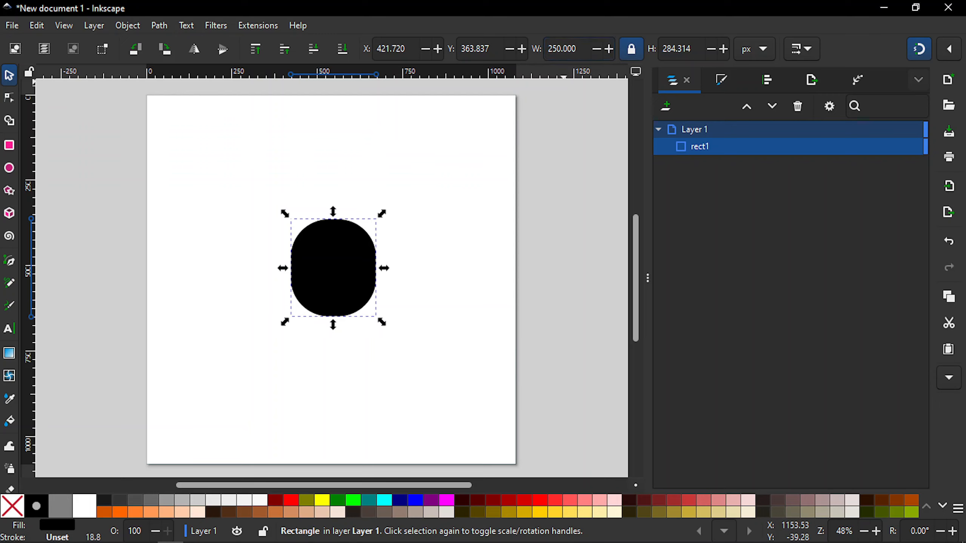
pyautogui.click(423, 246)
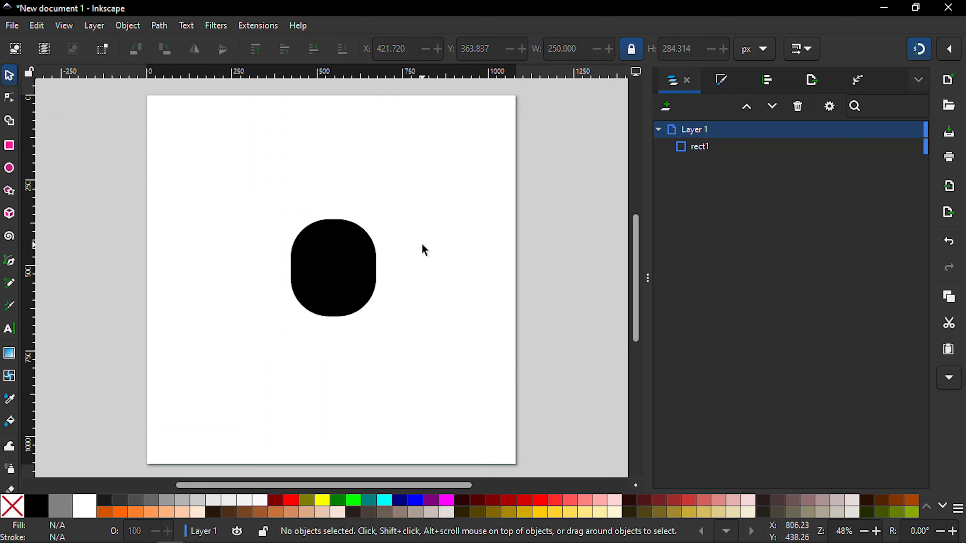
# Convert the rounded rectangle to an editable path.
pyautogui.click(334, 267)
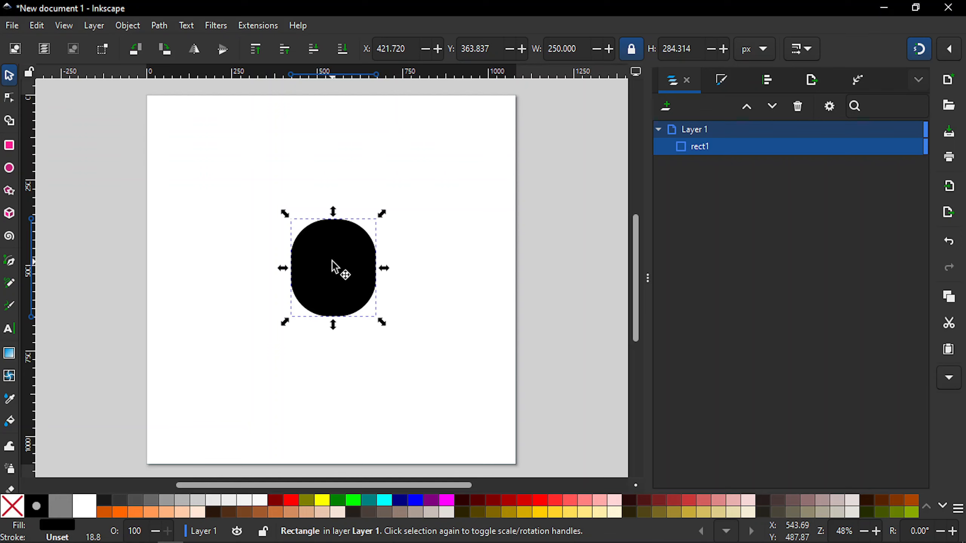
pyautogui.moveTo(724, 148)
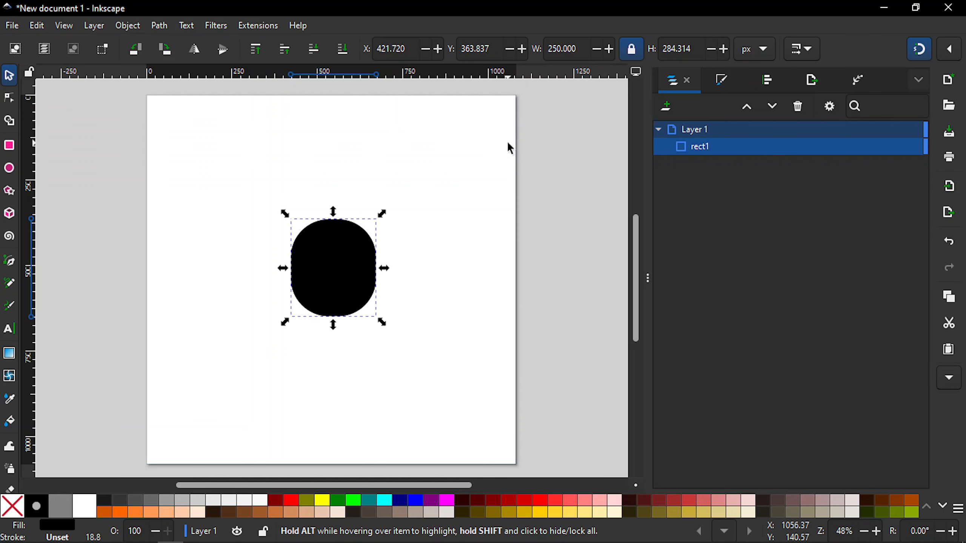
pyautogui.click(160, 25)
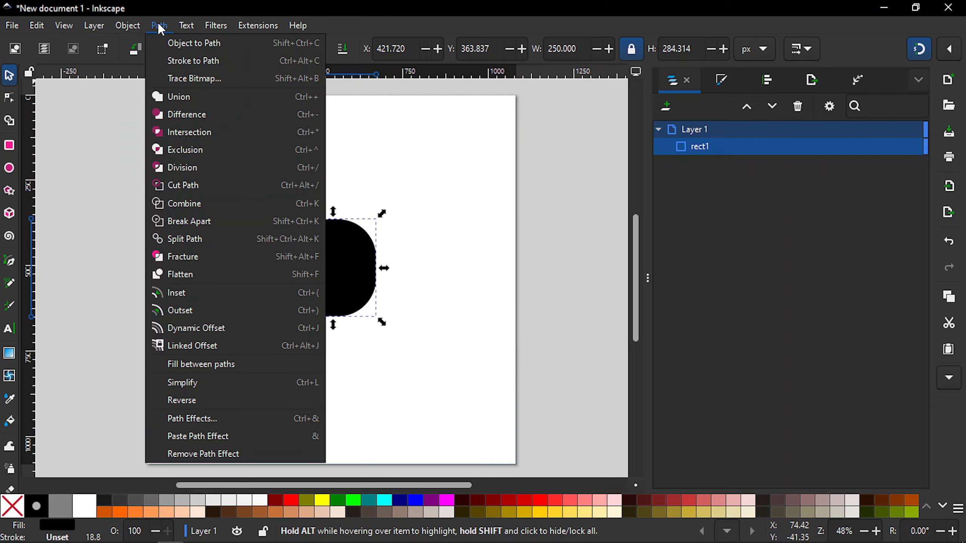
pyautogui.click(175, 38)
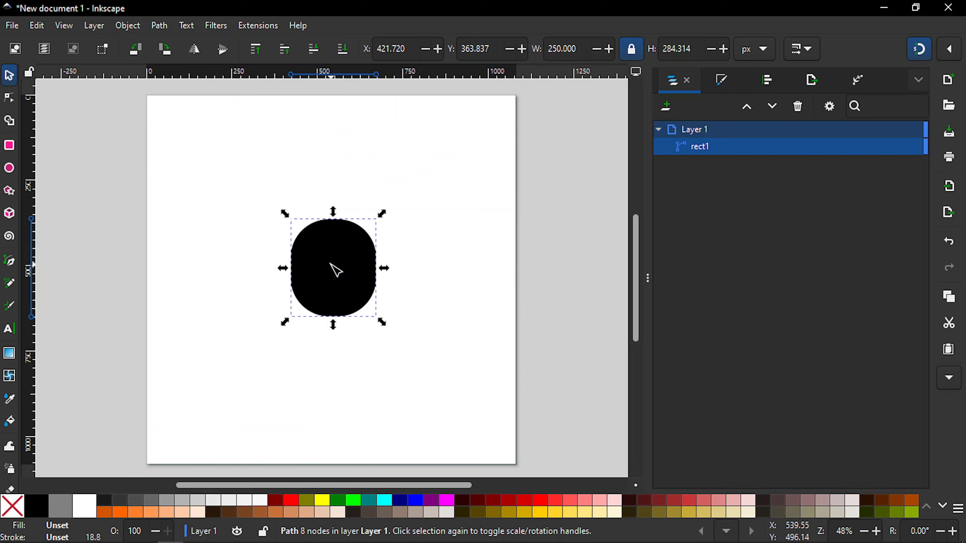
# Spread the path's two top nodes apart, to about X 486, Y 374 px and X 630, Y 366 px.
pyautogui.press('n')
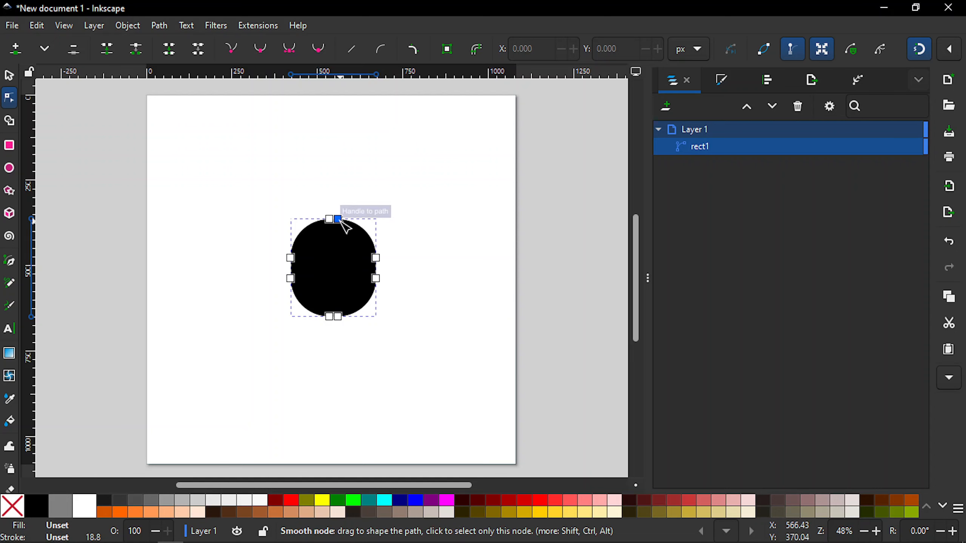
pyautogui.moveTo(341, 222); pyautogui.dragTo(317, 225)
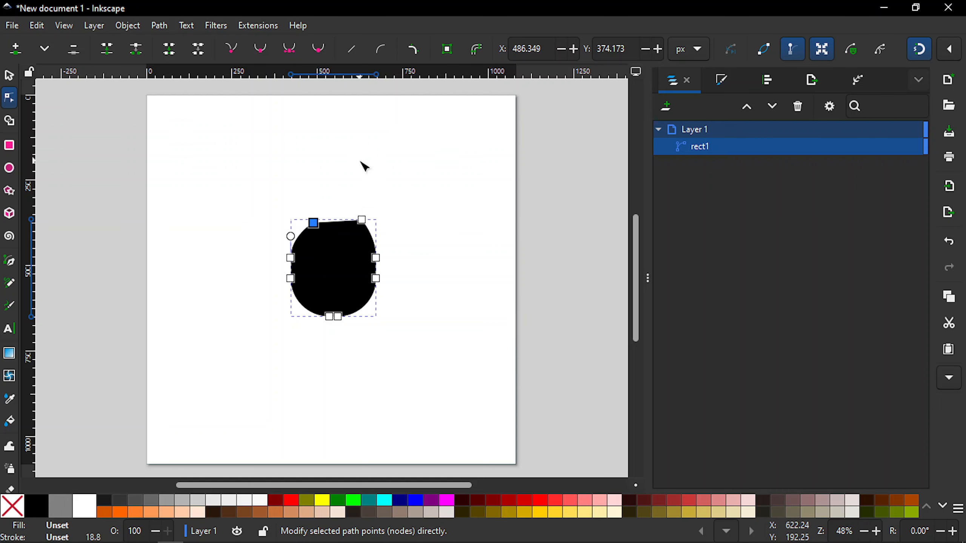
pyautogui.click(339, 244)
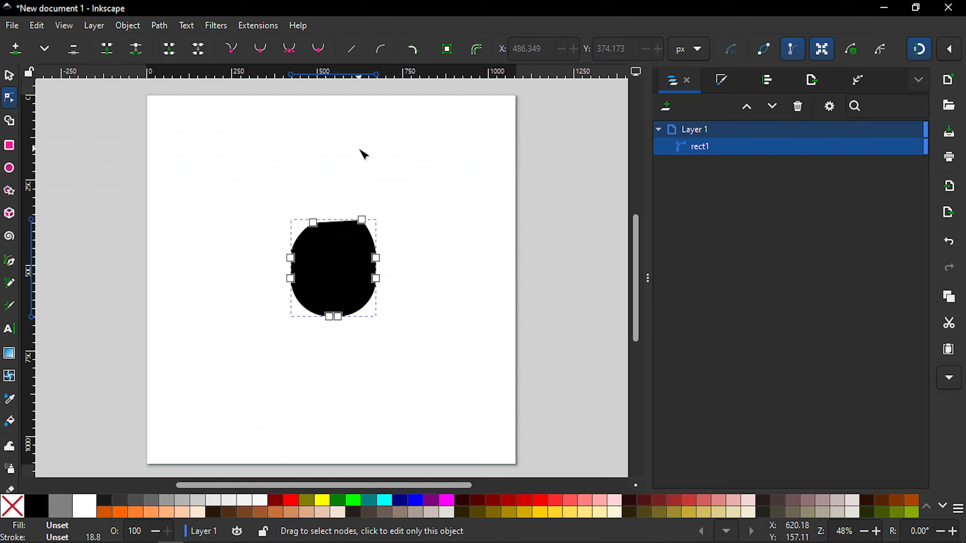
# Try rounding the path's two upper corners with the Corners path effect.
pyautogui.click(412, 45)
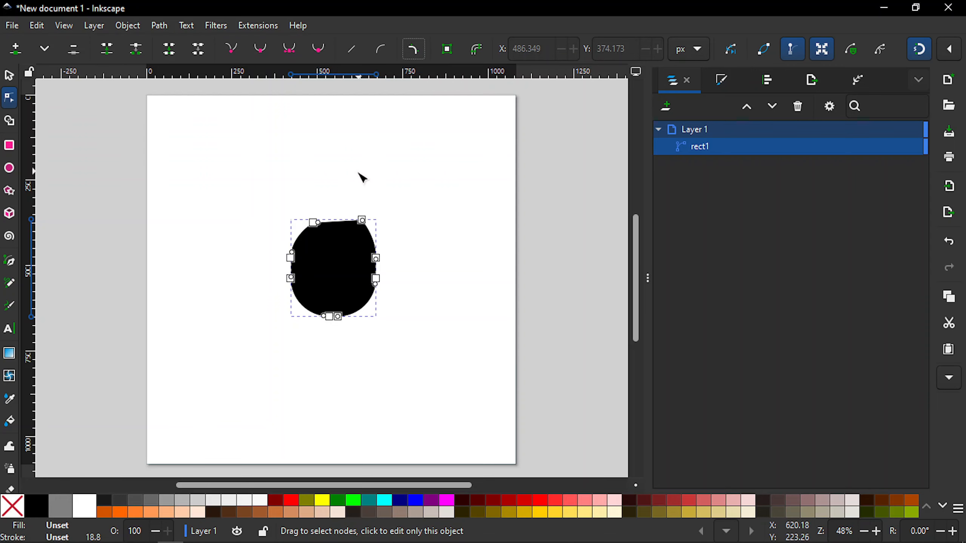
pyautogui.moveTo(343, 193); pyautogui.dragTo(379, 238)
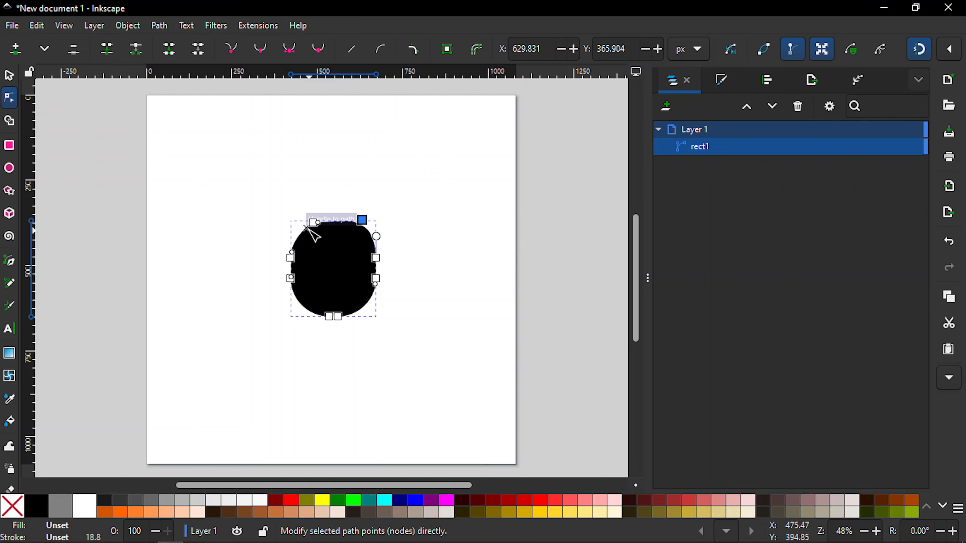
pyautogui.moveTo(290, 204)
pyautogui.mouseDown()
pyautogui.moveTo(326, 234)
pyautogui.moveTo(334, 224)
pyautogui.mouseUp()
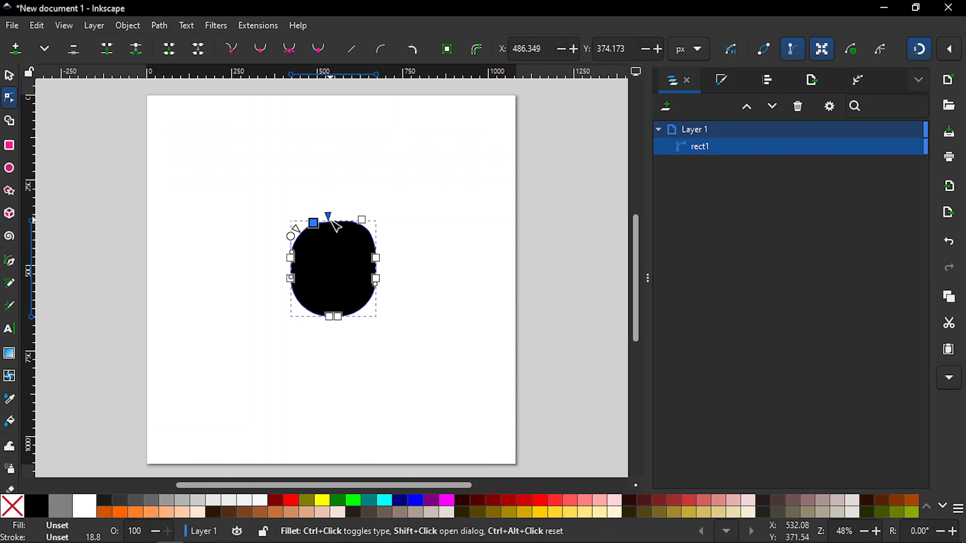
pyautogui.click(352, 183)
pyautogui.click(352, 183)
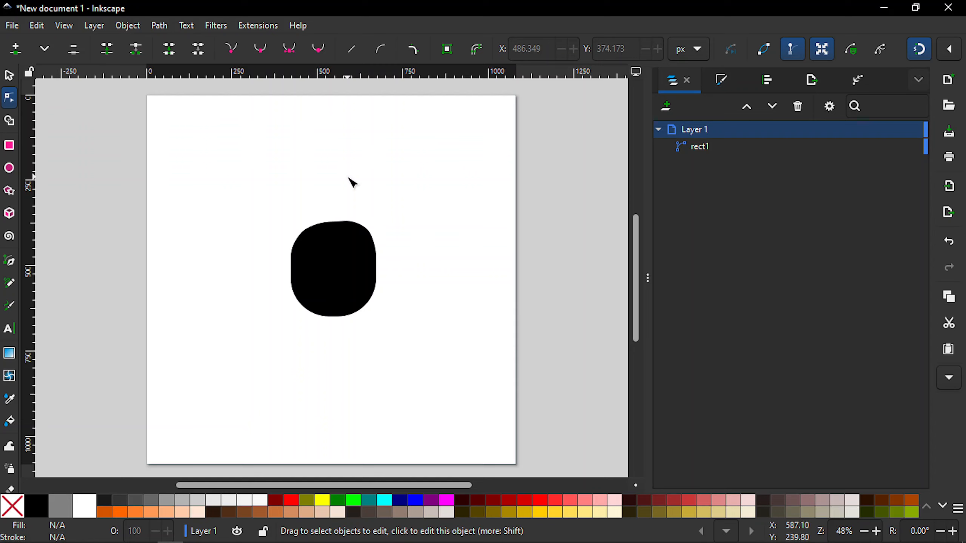
pyautogui.click(344, 249)
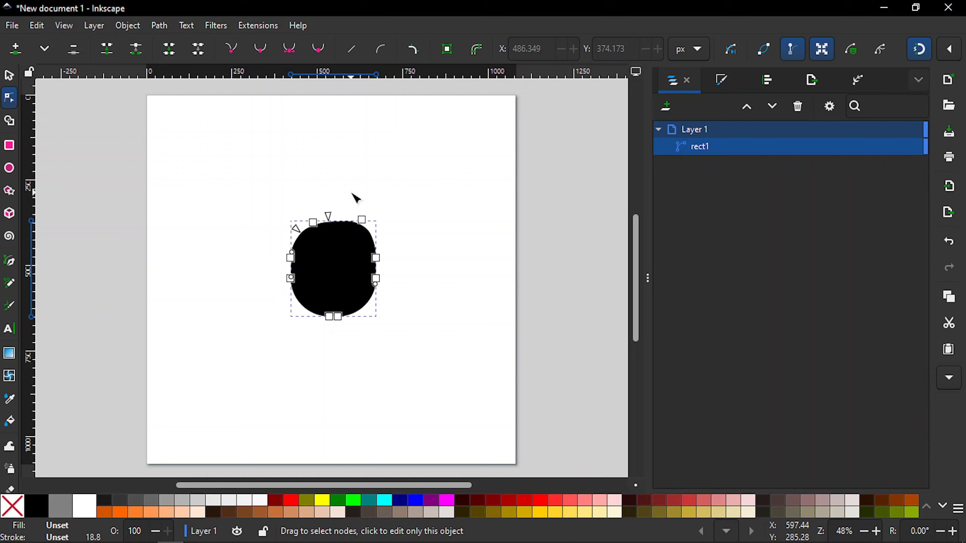
pyautogui.moveTo(352, 194); pyautogui.dragTo(383, 243)
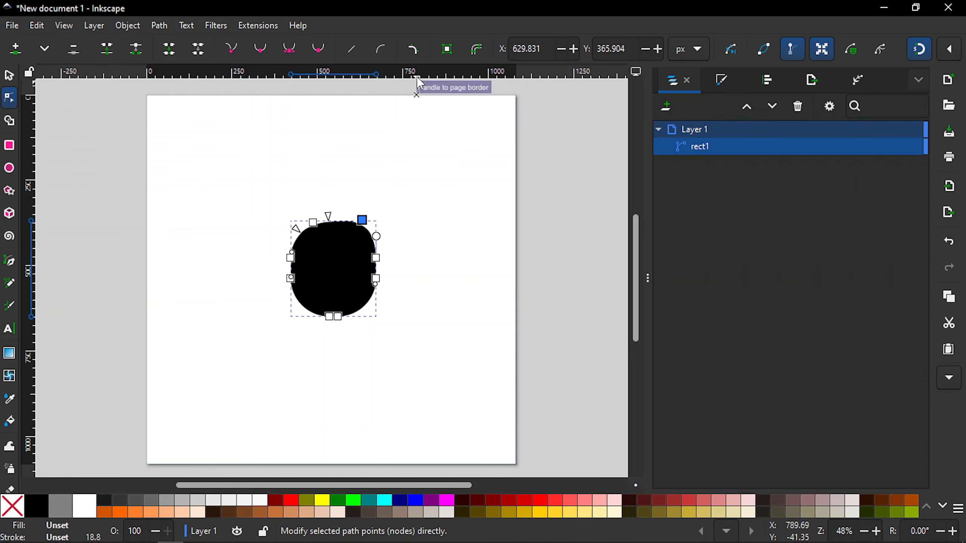
# Reset the Corners effect and round both upper corners again until they blend into one smooth curved top edge.
pyautogui.click(414, 55)
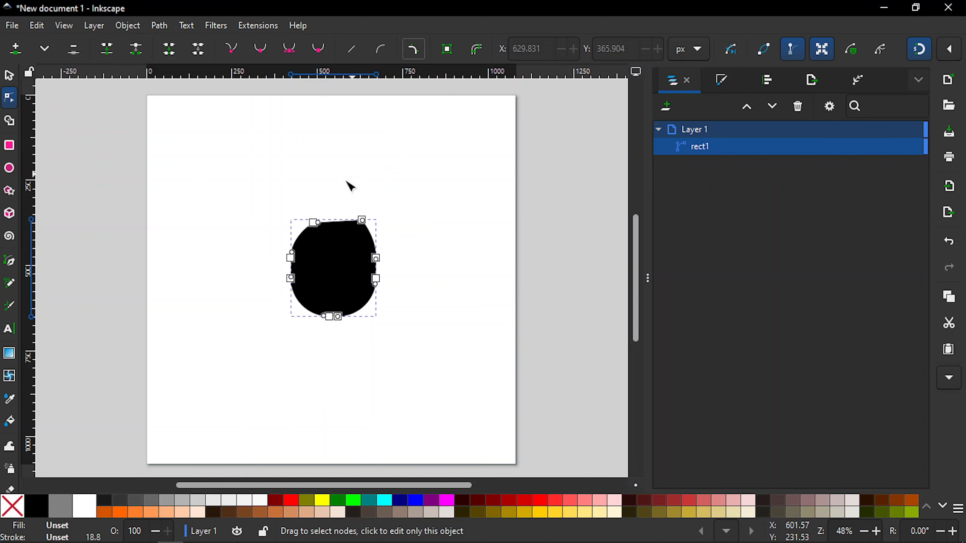
pyautogui.moveTo(350, 198); pyautogui.dragTo(391, 244)
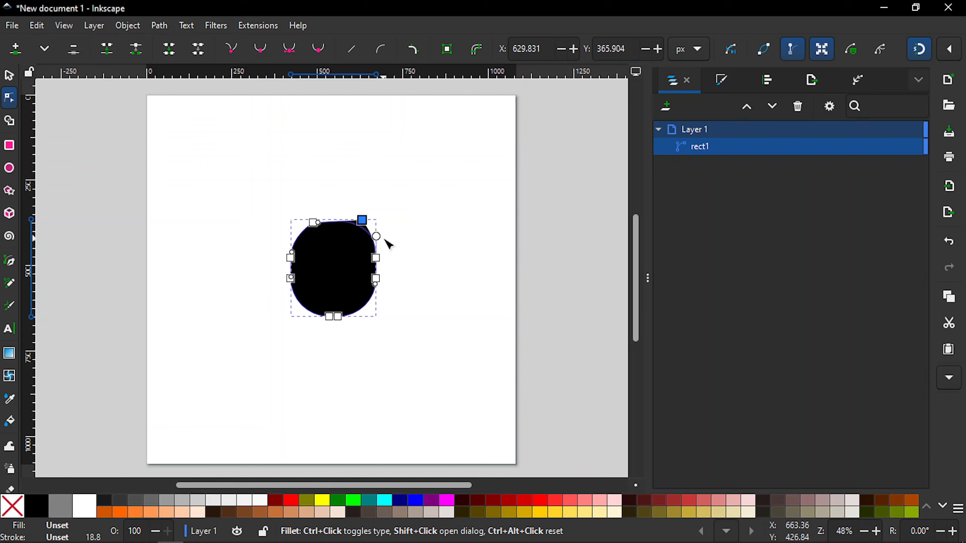
pyautogui.click(314, 223)
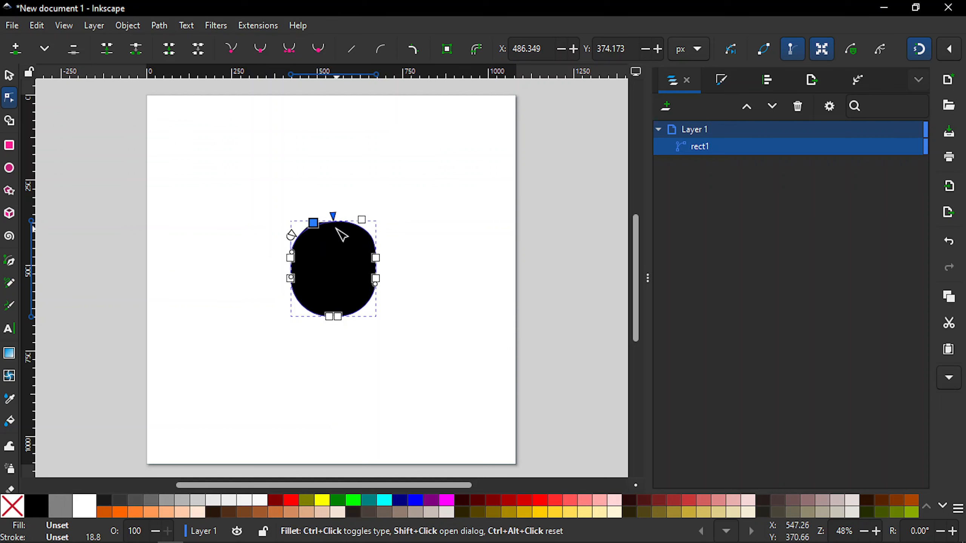
pyautogui.click(343, 161)
pyautogui.press('s')
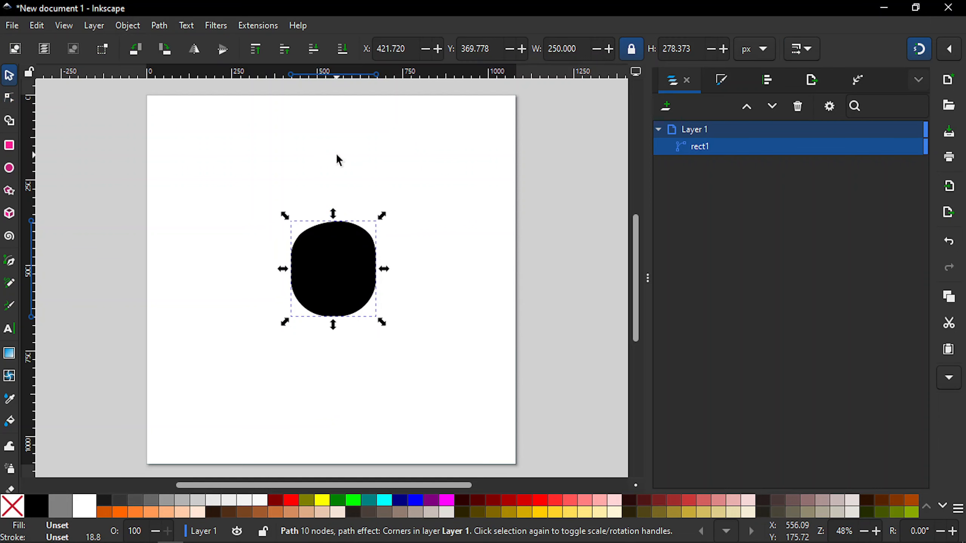
pyautogui.click(339, 160)
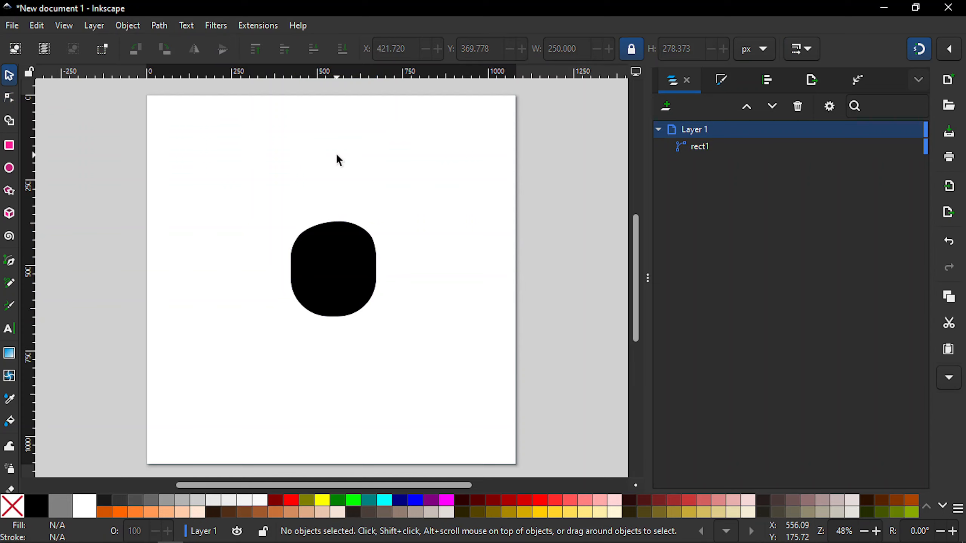
pyautogui.click(304, 270)
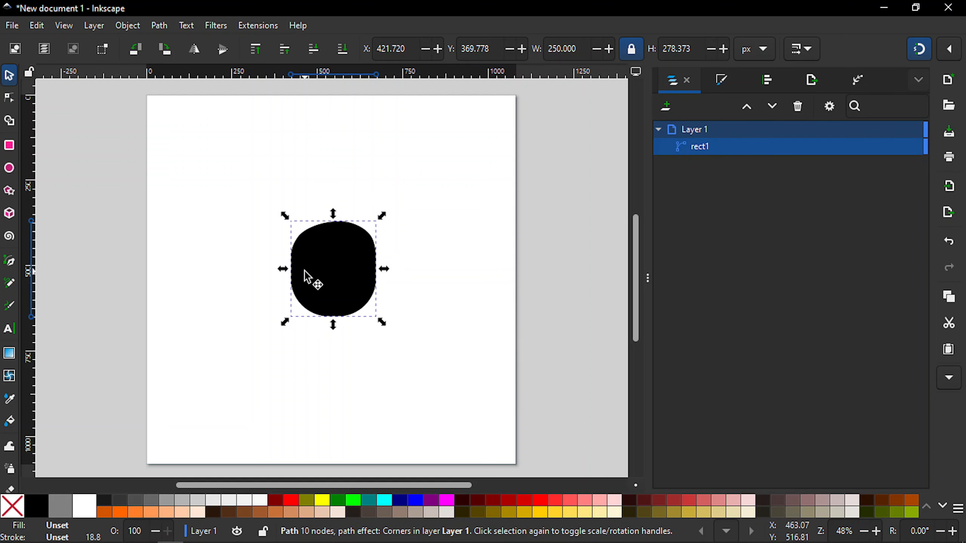
pyautogui.click(438, 251)
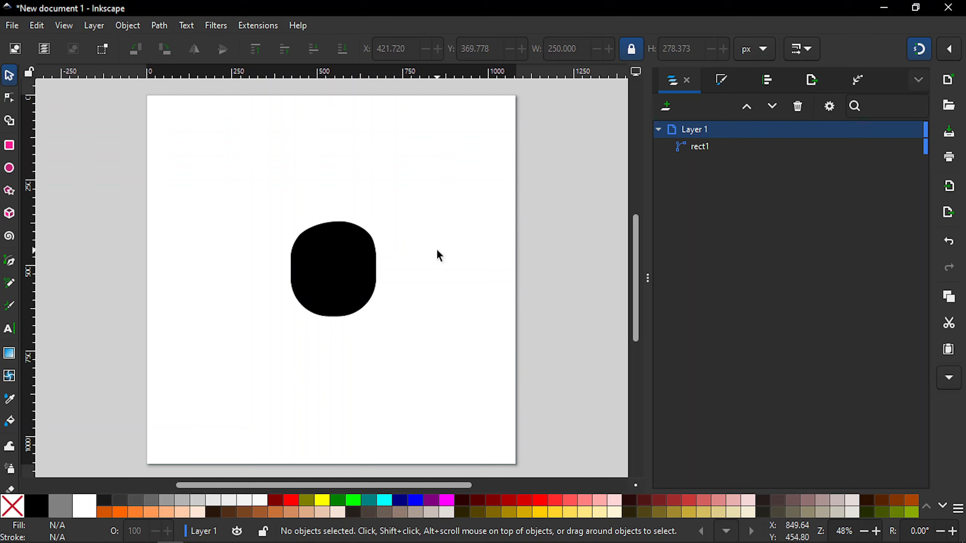
# Try to draw a rectangle across the middle of the black shape and undo it.
pyautogui.press('r')
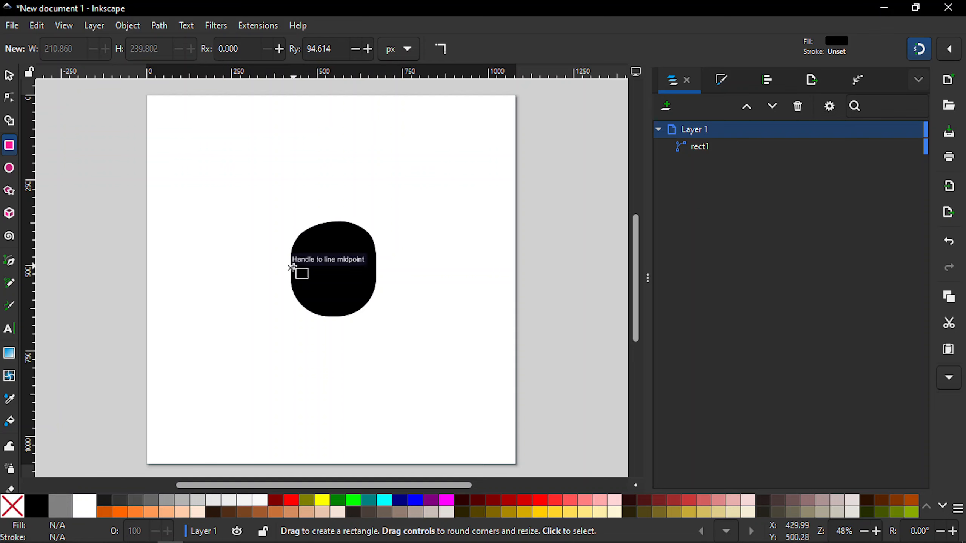
pyautogui.moveTo(292, 267); pyautogui.dragTo(377, 266)
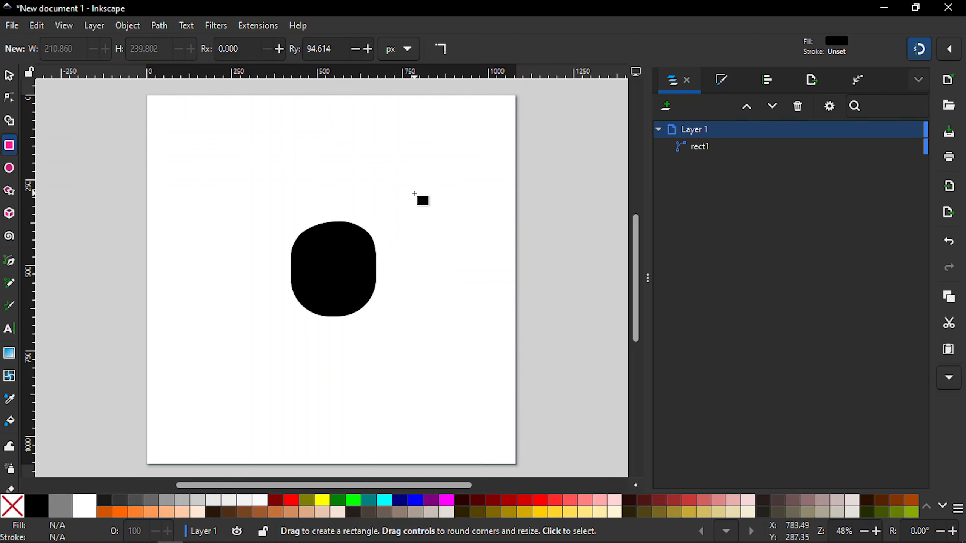
pyautogui.hotkey('ctrl', 'z')
pyautogui.hotkey('ctrl', 'shift', 'z')
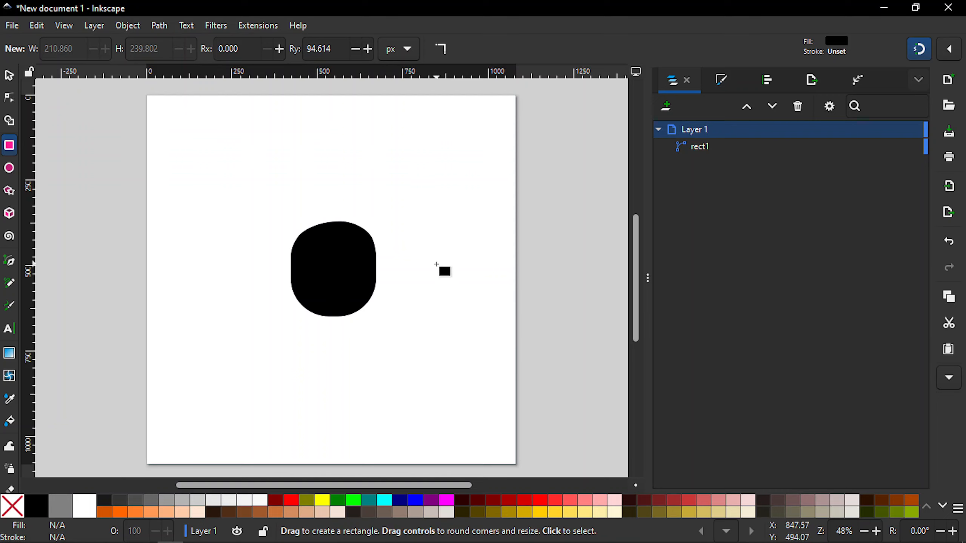
# Lower the black shape's opacity to about 52%.
pyautogui.press('s')
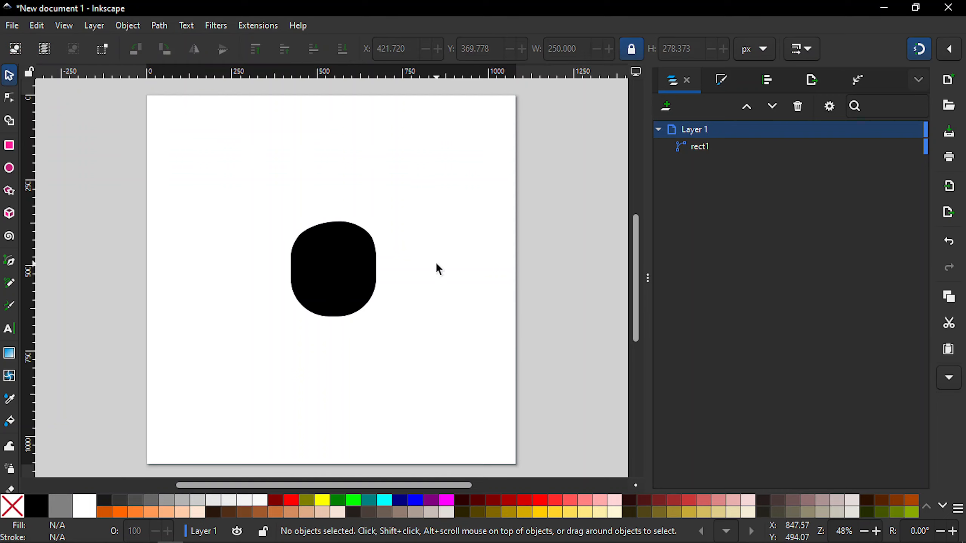
pyautogui.click(348, 271)
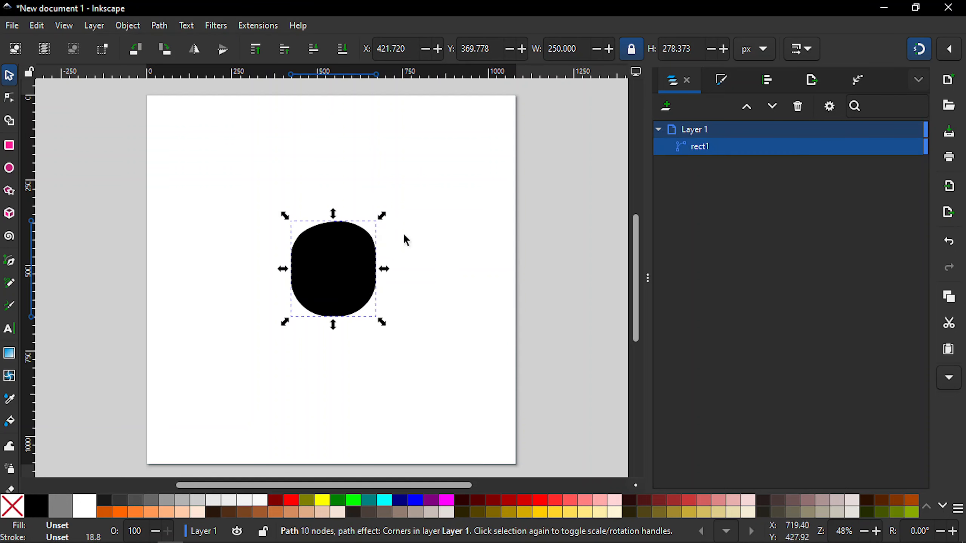
pyautogui.click(724, 80)
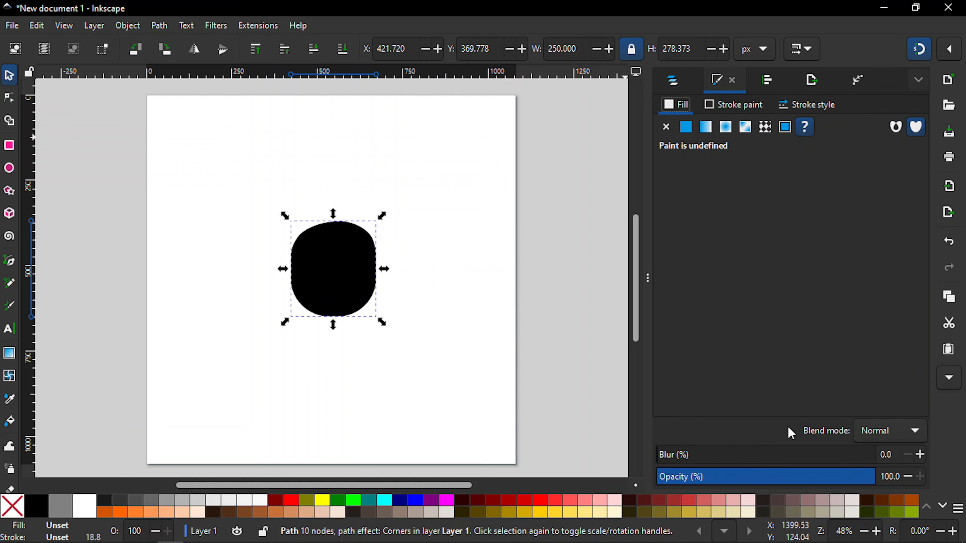
pyautogui.click(770, 477)
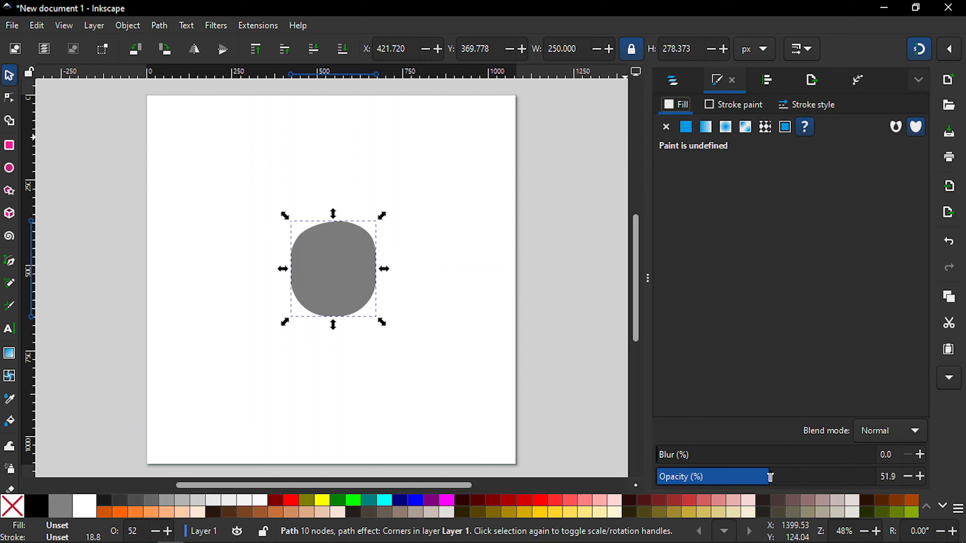
pyautogui.click(464, 296)
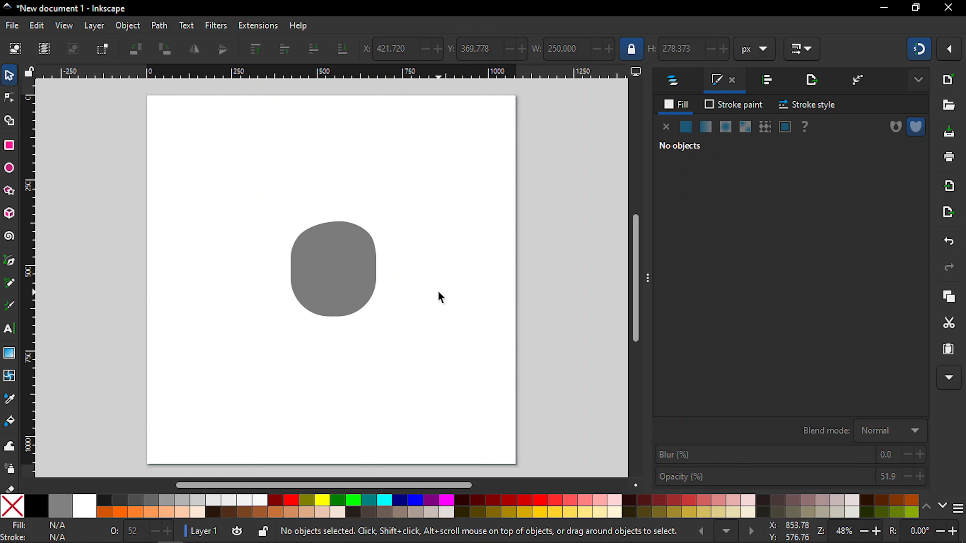
# Draw a rectangle about 118 × 34 px from the shape's left edge midpoint and undo it.
pyautogui.press('r')
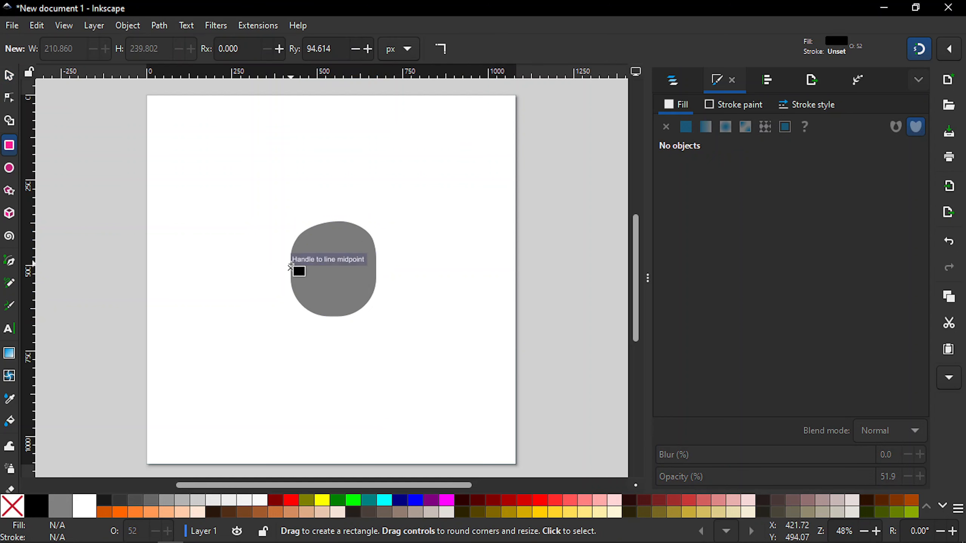
pyautogui.moveTo(290, 266); pyautogui.dragTo(326, 267)
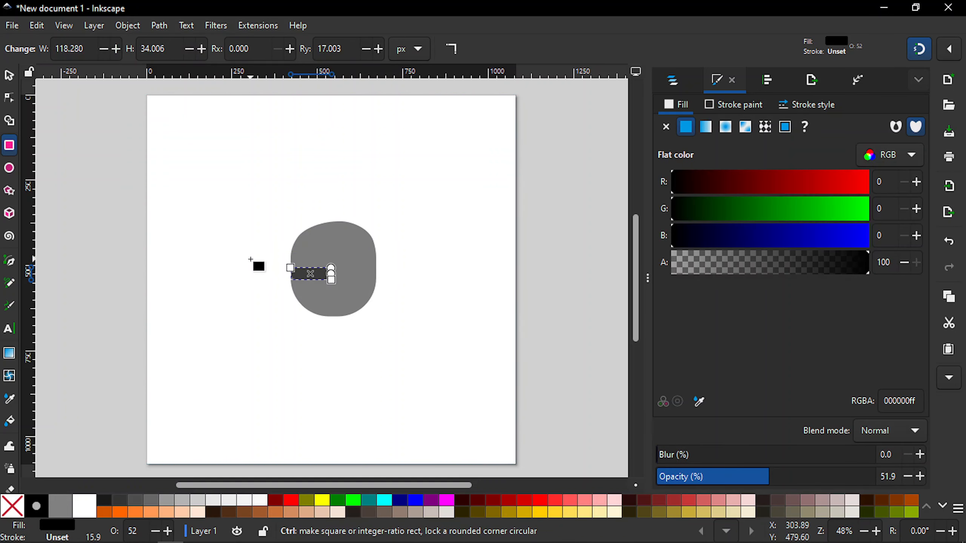
pyautogui.hotkey('ctrl', 'z')
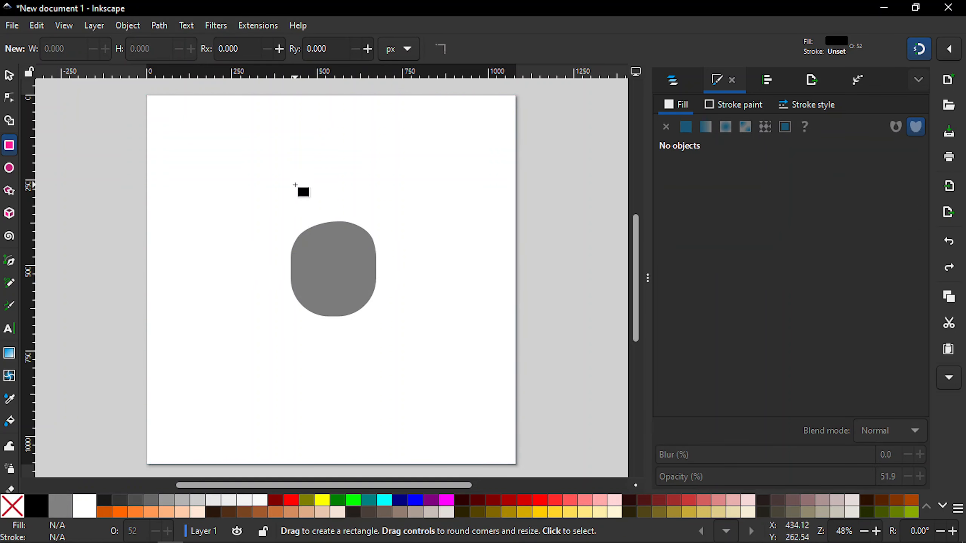
# Draw a rectangle about 238 × 282 px over the shape's upper half and set its width to 250 px with proportions locked.
pyautogui.moveTo(295, 183); pyautogui.dragTo(374, 289)
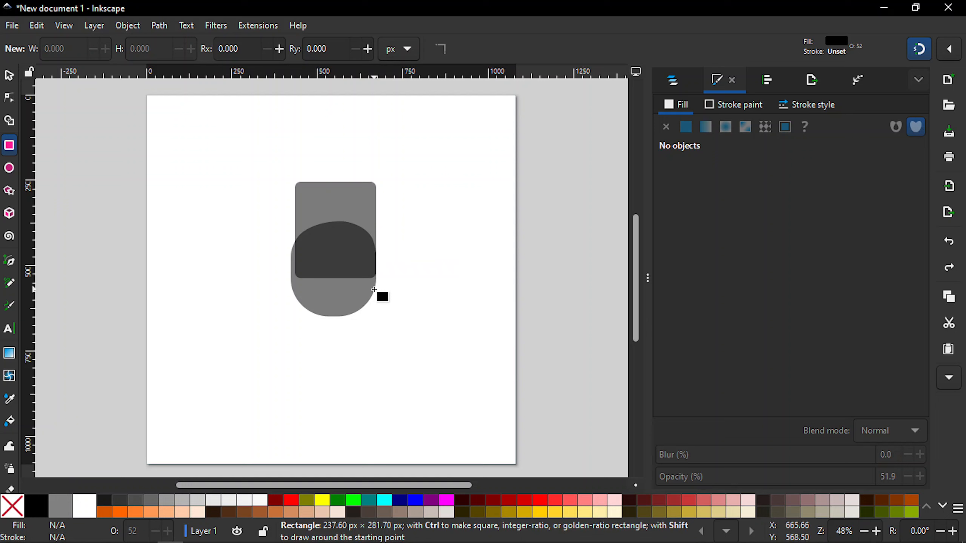
pyautogui.moveTo(375, 289); pyautogui.dragTo(374, 289)
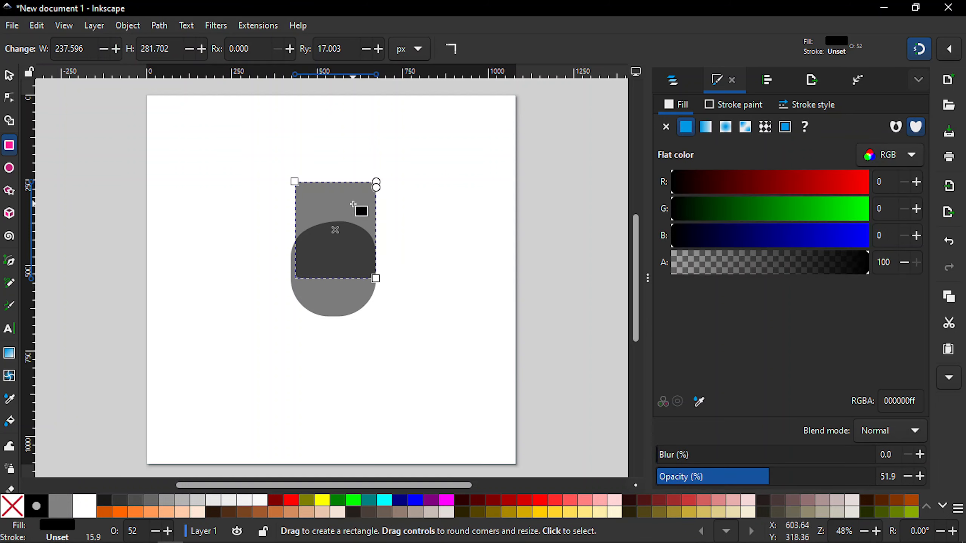
pyautogui.press('s')
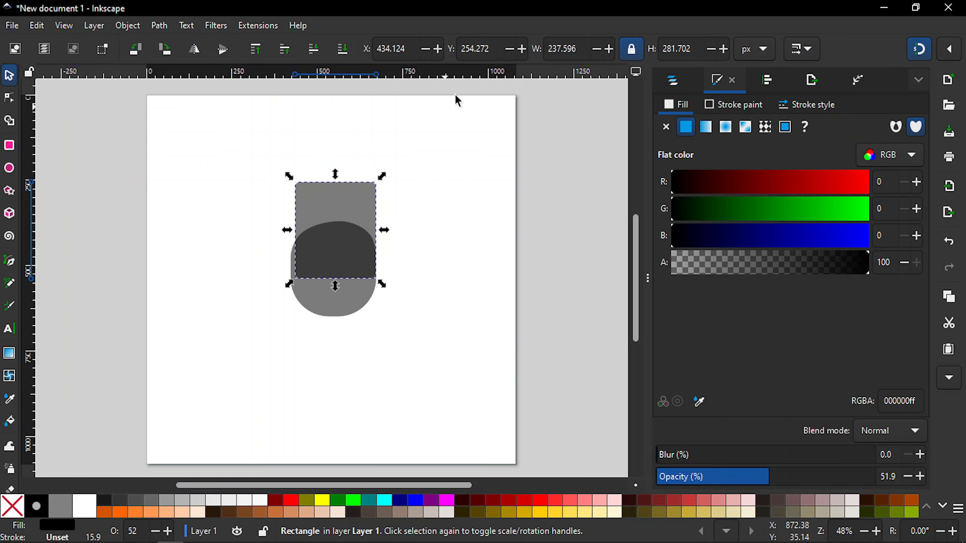
pyautogui.doubleClick(577, 50)
pyautogui.write('250')
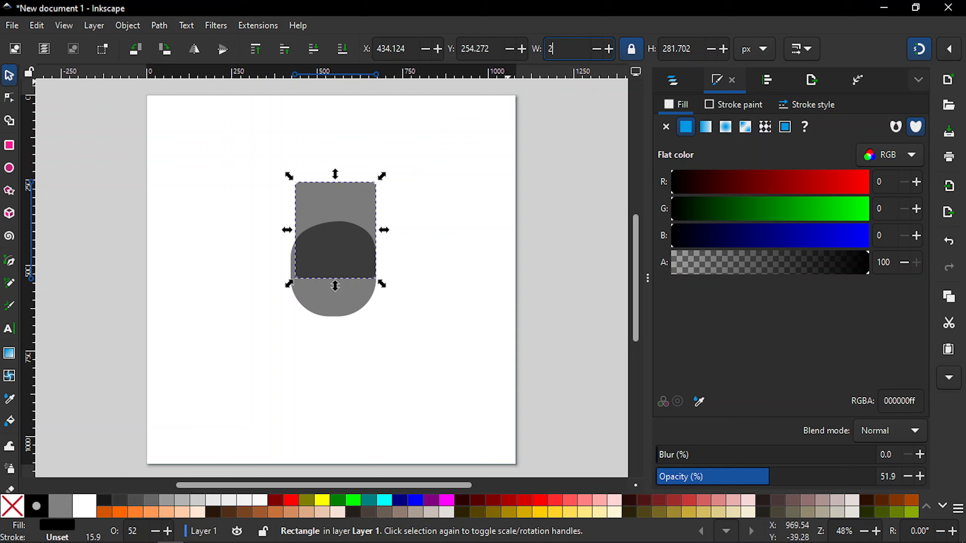
pyautogui.press('Return')
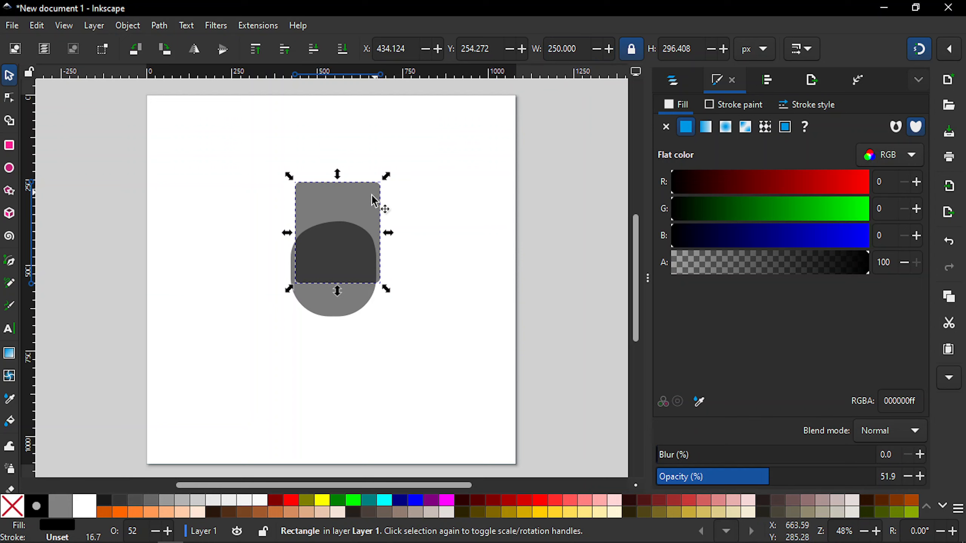
# Reduce the new rectangle's corner radius to 0 so its corners are square.
pyautogui.press('r')
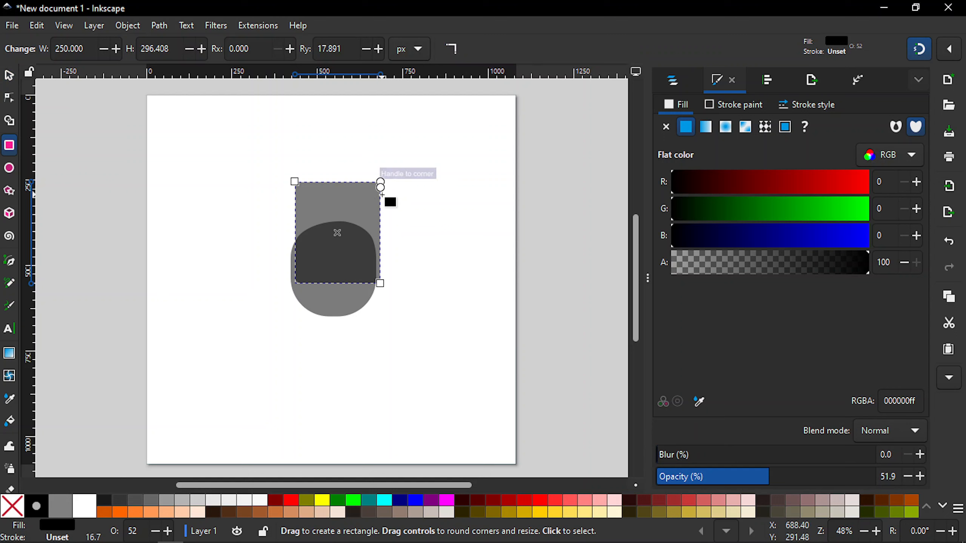
pyautogui.moveTo(386, 176); pyautogui.dragTo(386, 170)
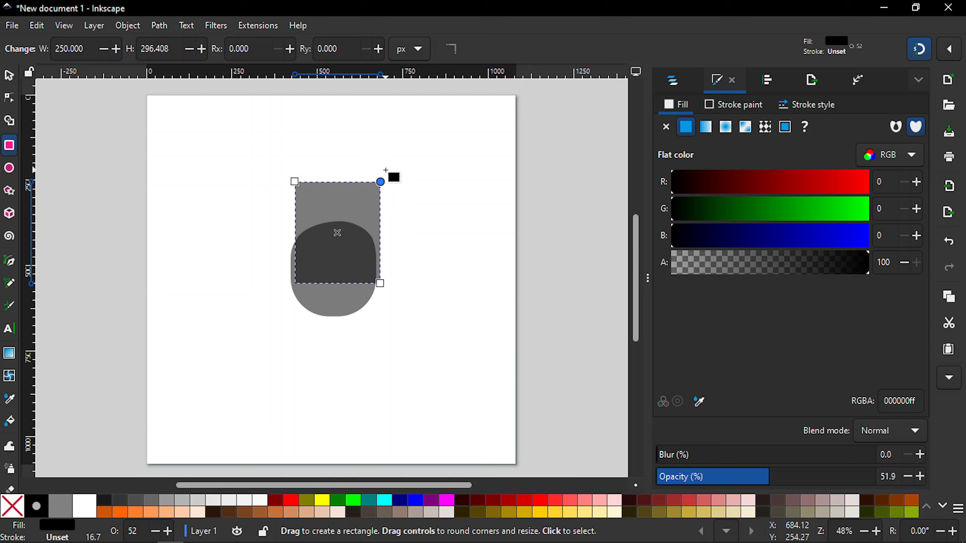
pyautogui.press('s')
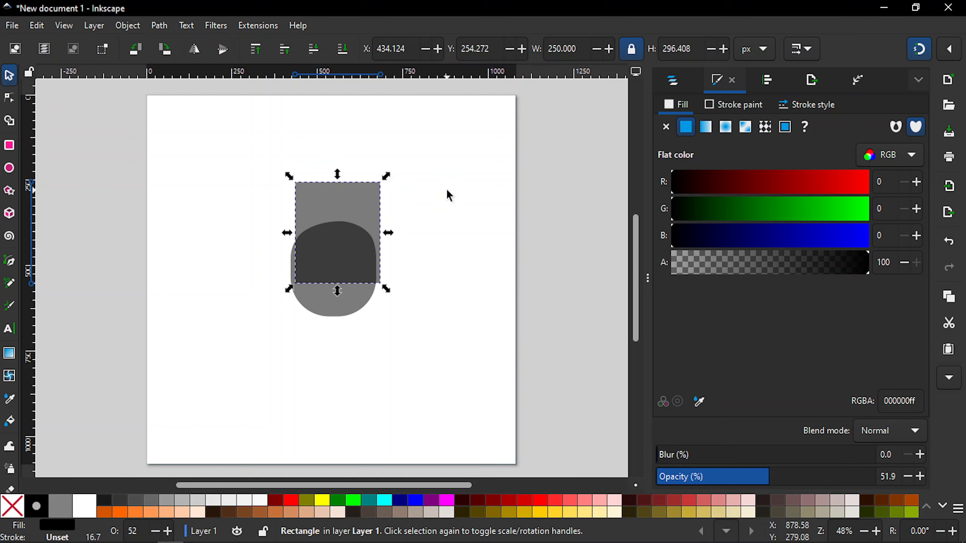
# Align the 250 px-wide rectangle with the rounded shape's side edges and raise it to a Y position of about 219.6 px.
pyautogui.moveTo(355, 218); pyautogui.dragTo(354, 209)
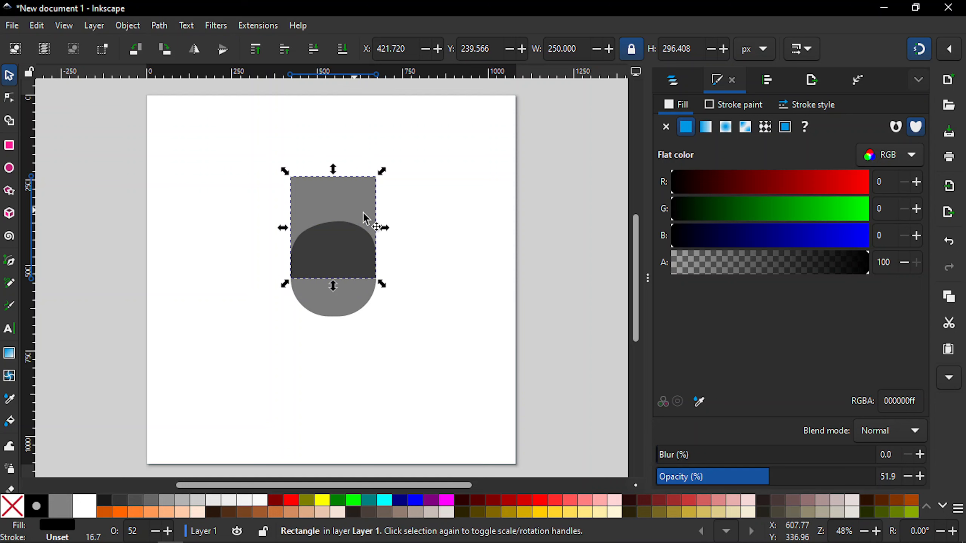
pyautogui.click(431, 257)
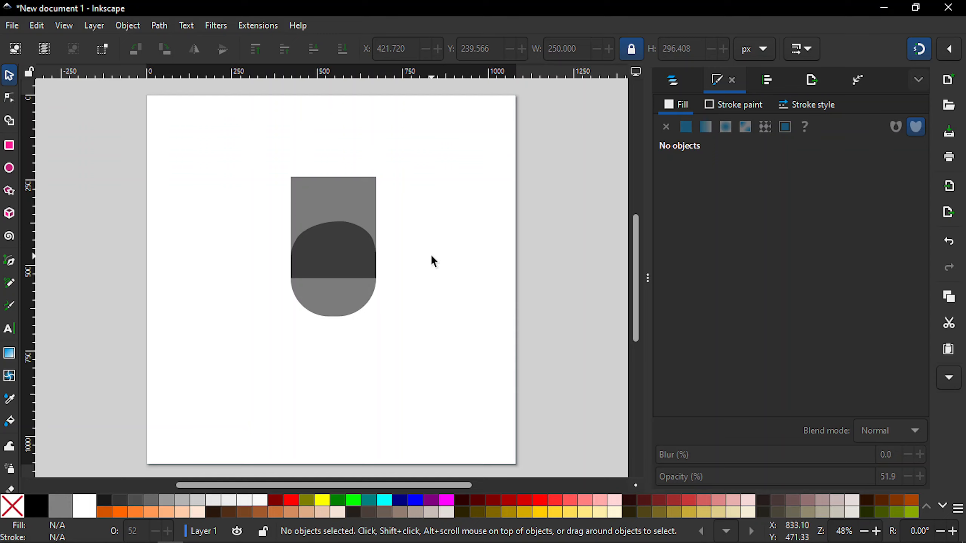
pyautogui.click(364, 244)
pyautogui.press('Up')
pyautogui.press('Up')
pyautogui.press('Up')
pyautogui.press('Up')
pyautogui.press('Up')
pyautogui.press('Up')
pyautogui.press('Up')
pyautogui.press('Up')
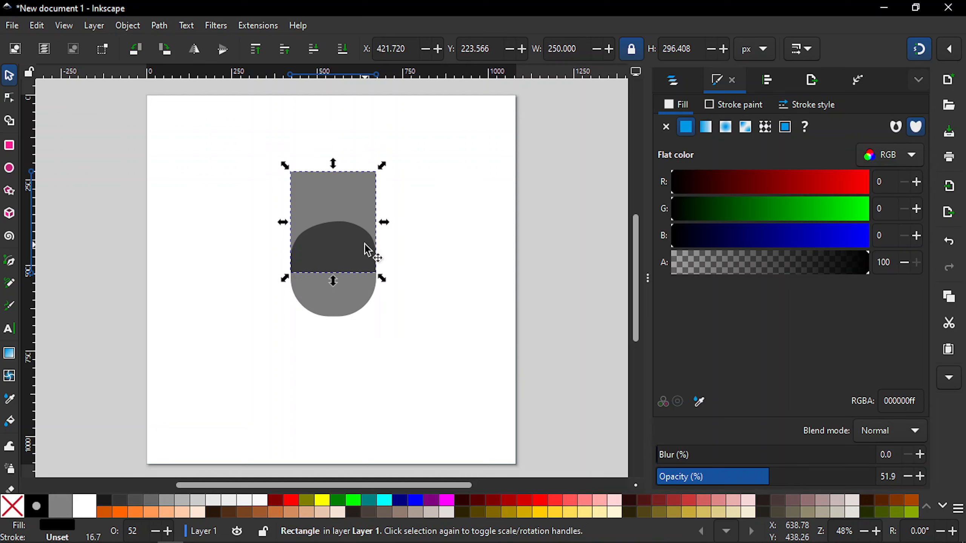
pyautogui.press('Up')
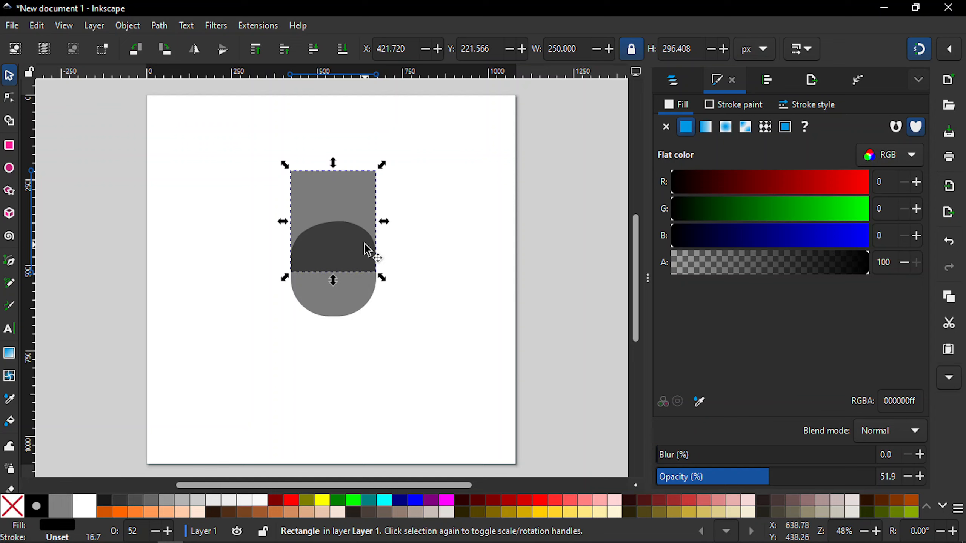
pyautogui.press('Up')
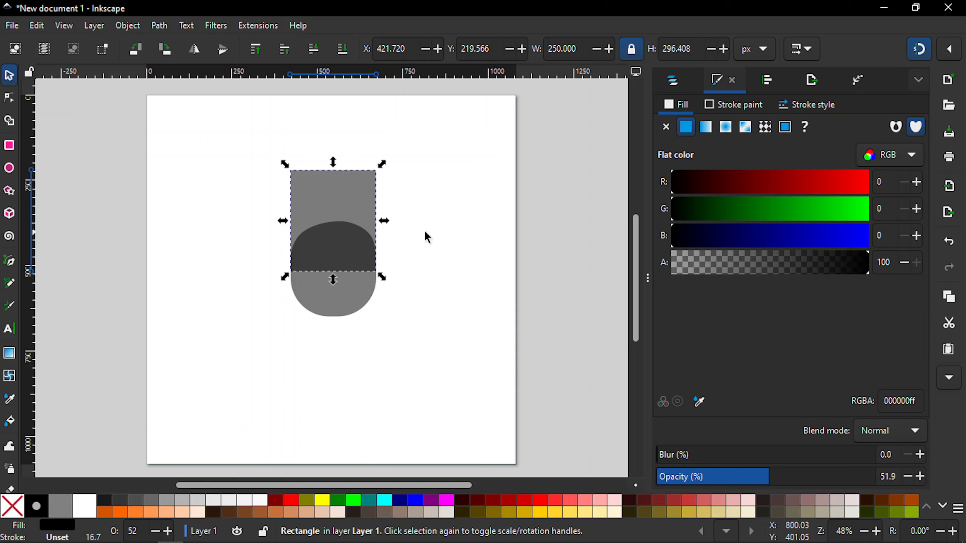
pyautogui.click(438, 233)
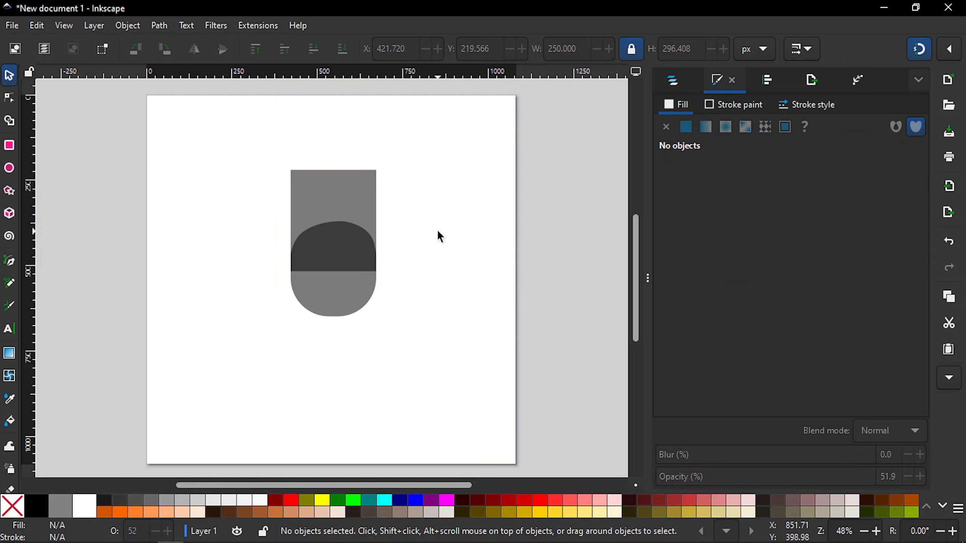
# Duplicate the 250 px-wide rectangle and set the copy's width to 55 px with proportions unlocked.
pyautogui.click(333, 193)
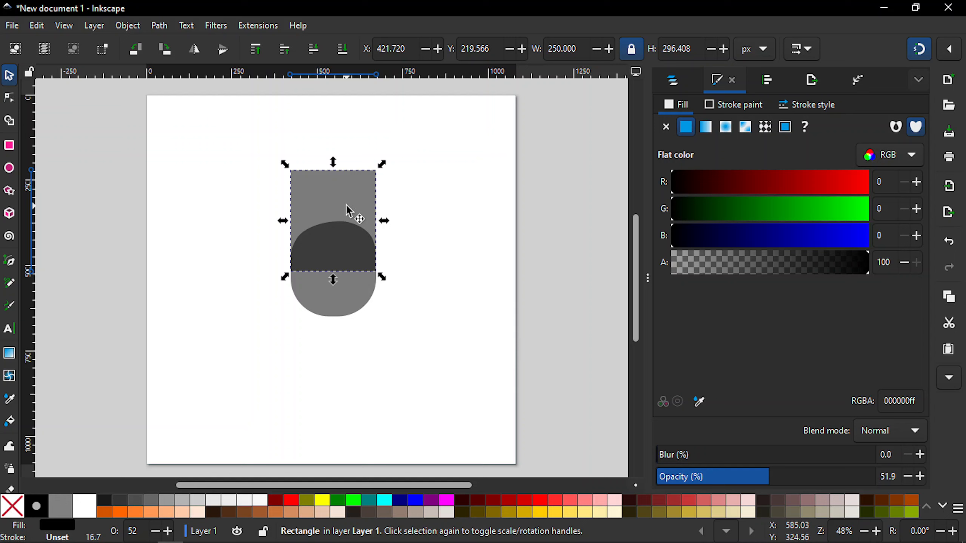
pyautogui.hotkey('ctrl', 'd')
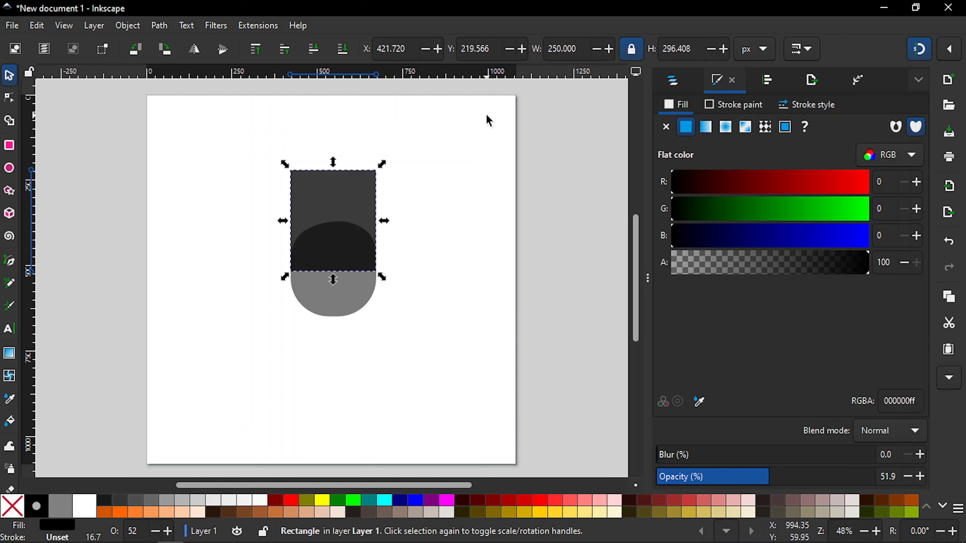
pyautogui.click(632, 49)
pyautogui.click(579, 52)
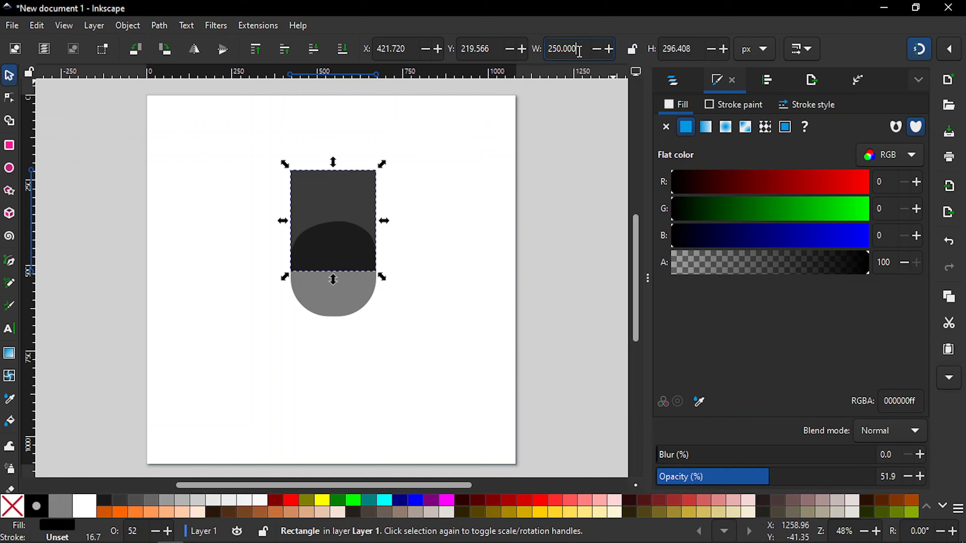
pyautogui.doubleClick(579, 51)
pyautogui.write('55')
pyautogui.press('Return')
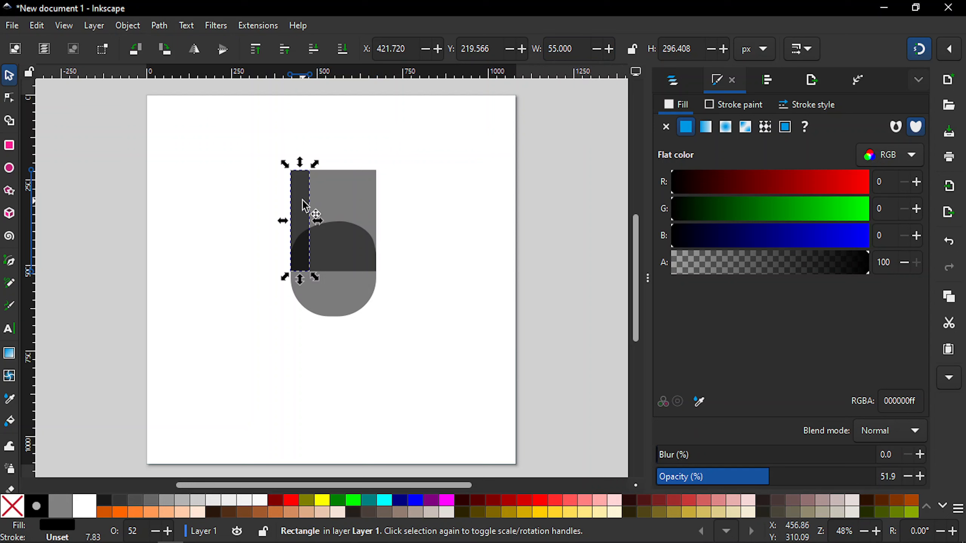
# Duplicate the 55 px strip three times and spread the copies across the wide rectangle, with the outermost one flush against its right edge.
pyautogui.press('ctrl')
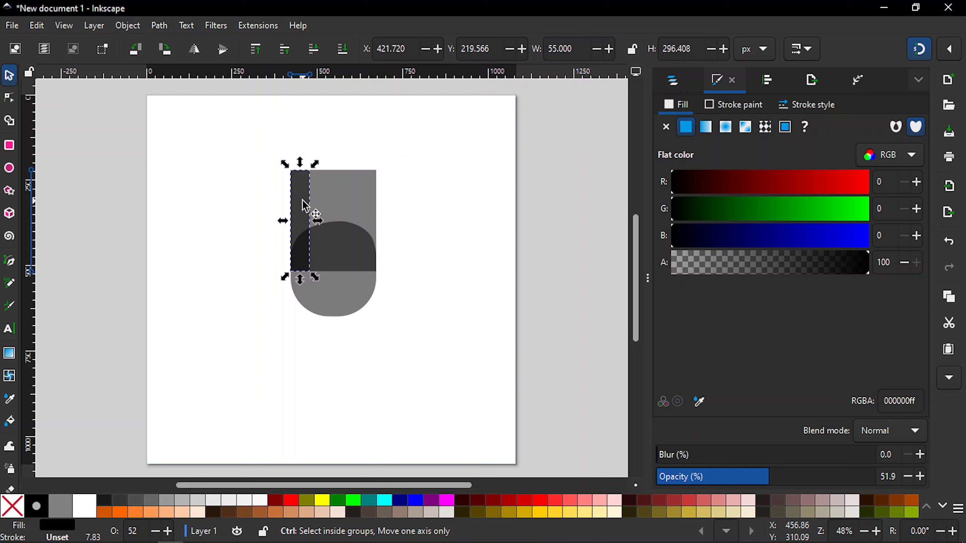
pyautogui.keyDown('ctrl'); pyautogui.click(305, 206); pyautogui.keyUp('ctrl')
pyautogui.keyDown('ctrl'); pyautogui.click(305, 206); pyautogui.keyUp('ctrl')
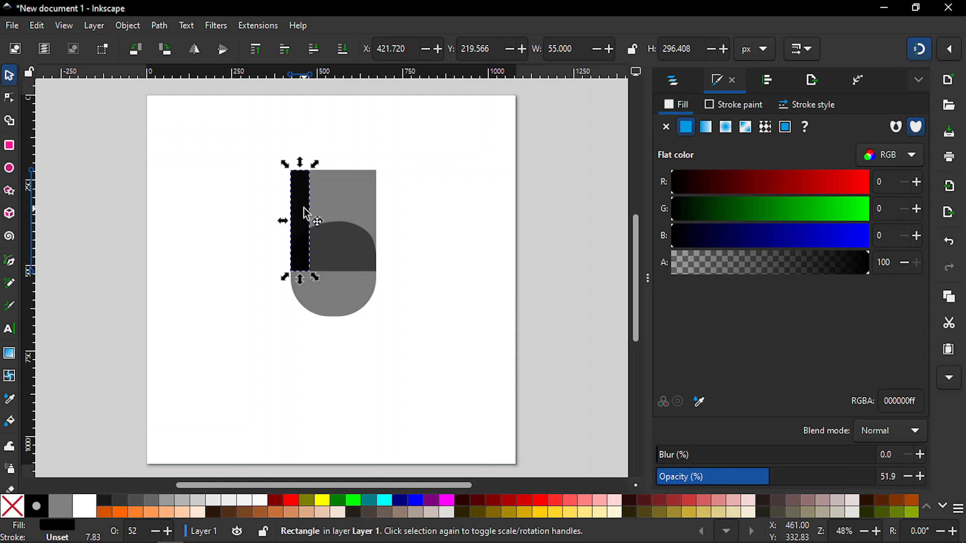
pyautogui.moveTo(306, 207); pyautogui.dragTo(385, 201)
pyautogui.moveTo(303, 209); pyautogui.dragTo(373, 213)
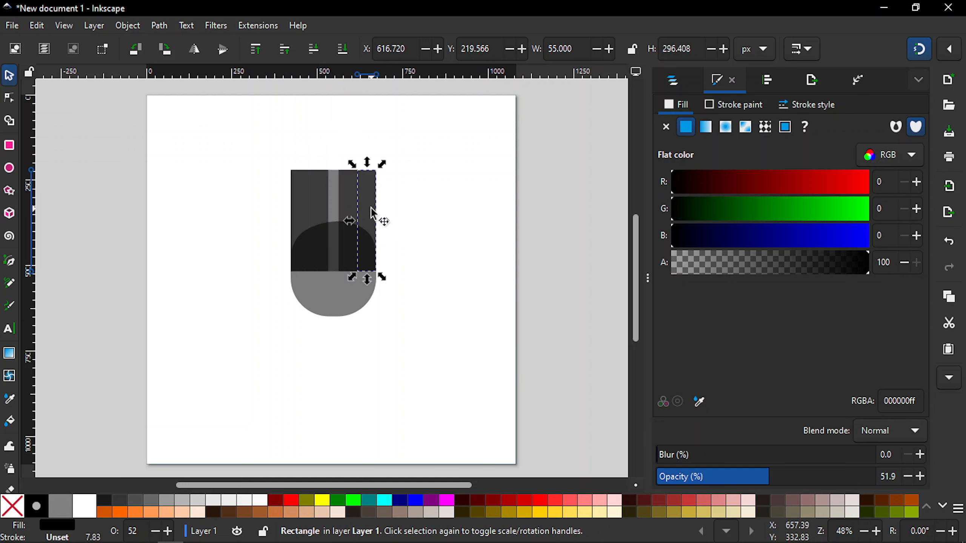
# Distribute the four narrow strips horizontally with equal gaps between them.
pyautogui.keyDown('shift'); pyautogui.click(344, 210); pyautogui.keyUp('shift')
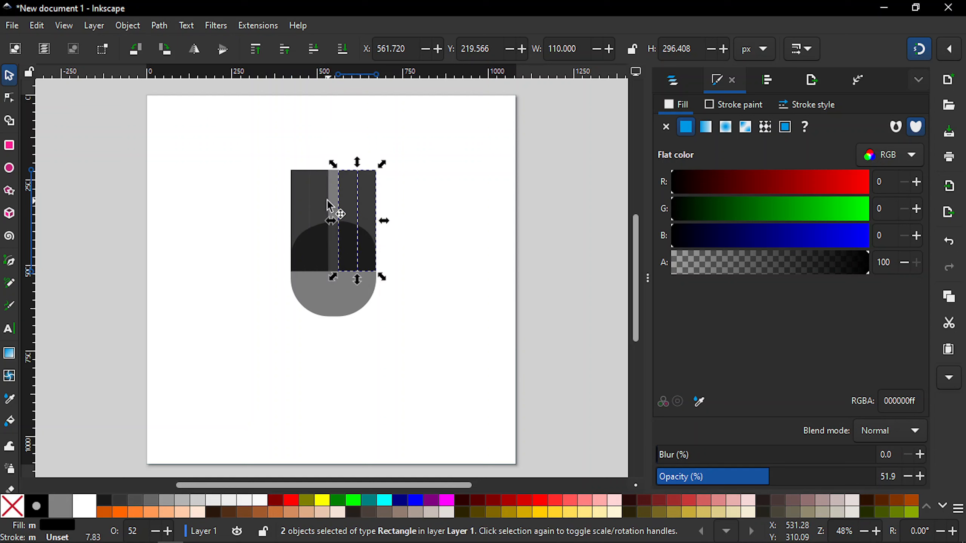
pyautogui.keyDown('shift'); pyautogui.click(311, 207); pyautogui.keyUp('shift')
pyautogui.keyDown('shift'); pyautogui.click(300, 205); pyautogui.keyUp('shift')
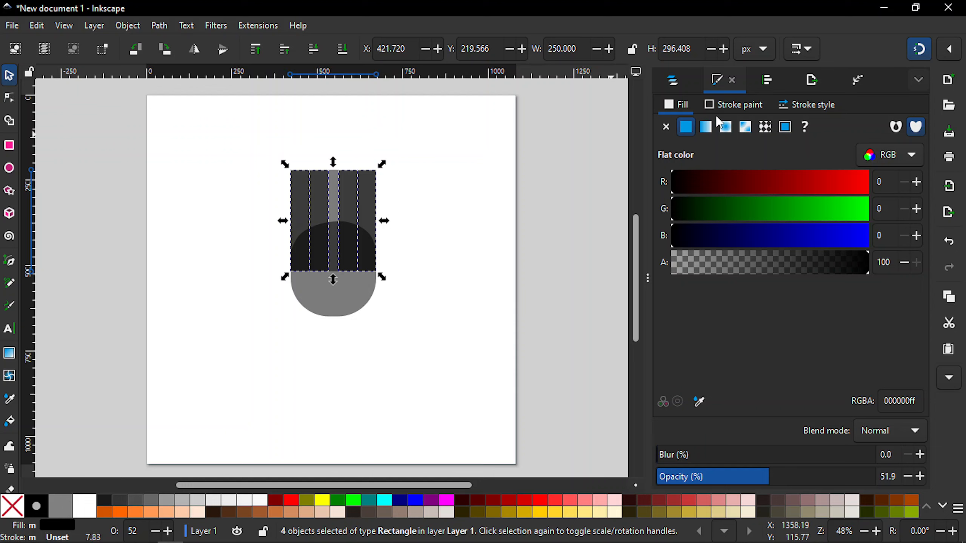
pyautogui.click(768, 82)
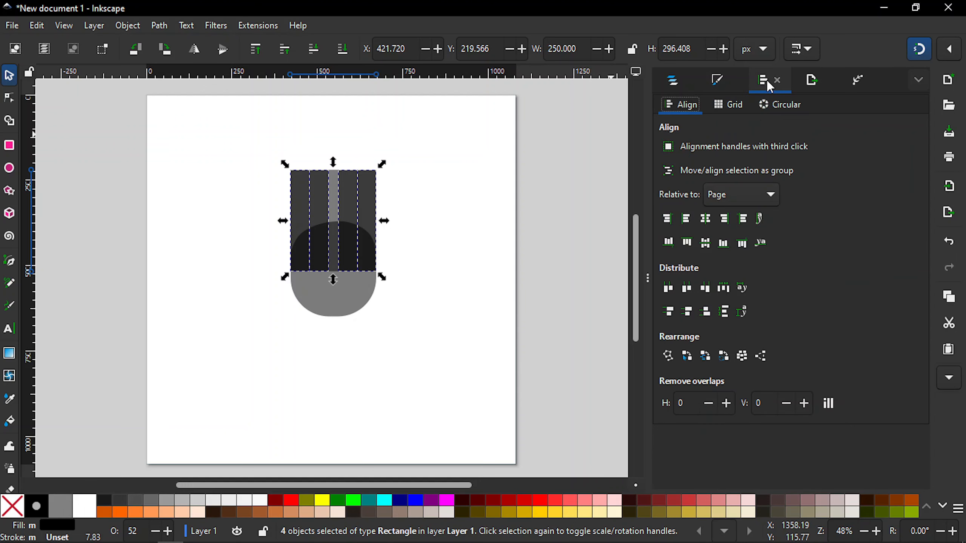
pyautogui.click(721, 290)
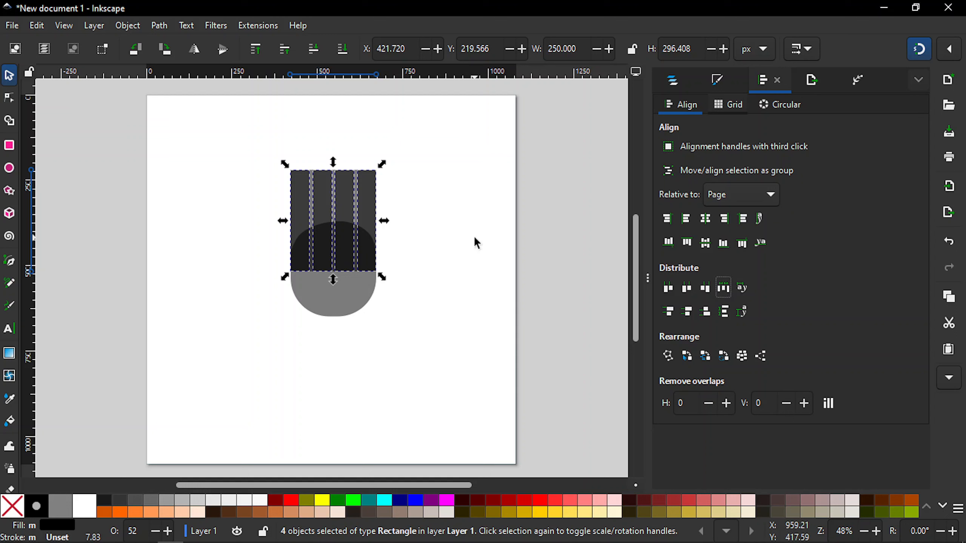
pyautogui.click(458, 226)
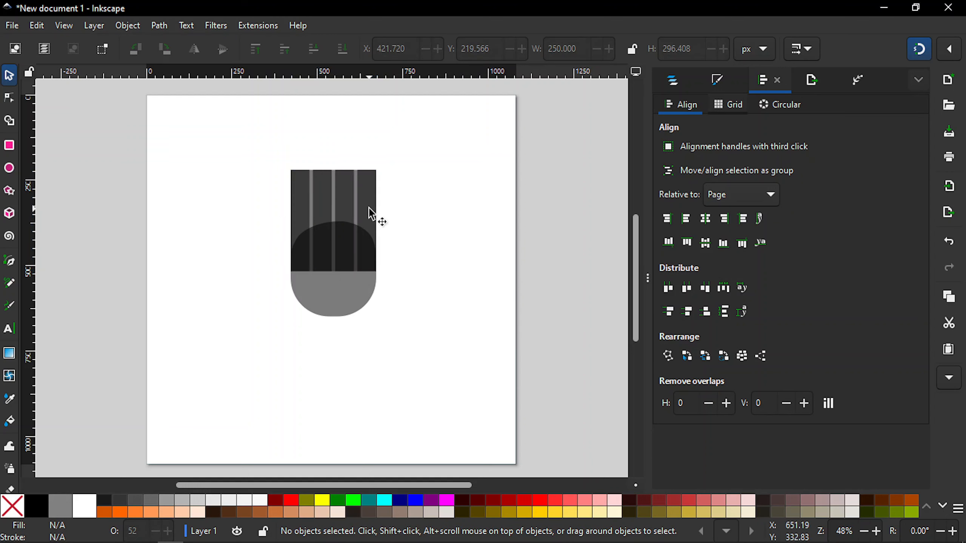
# Fully round the corners of all four narrow strips with a 27.5 px radius.
pyautogui.click(304, 209)
pyautogui.press('r')
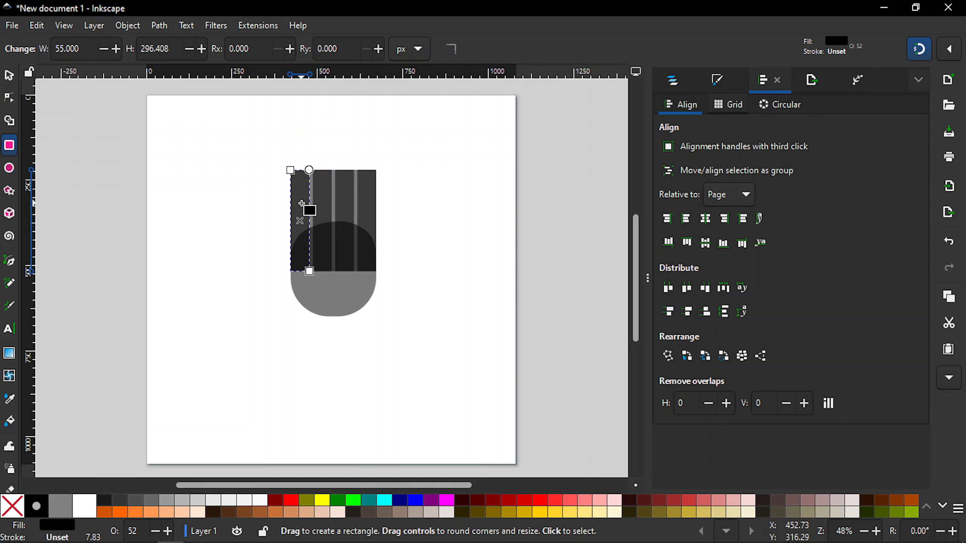
pyautogui.moveTo(310, 171); pyautogui.dragTo(316, 227)
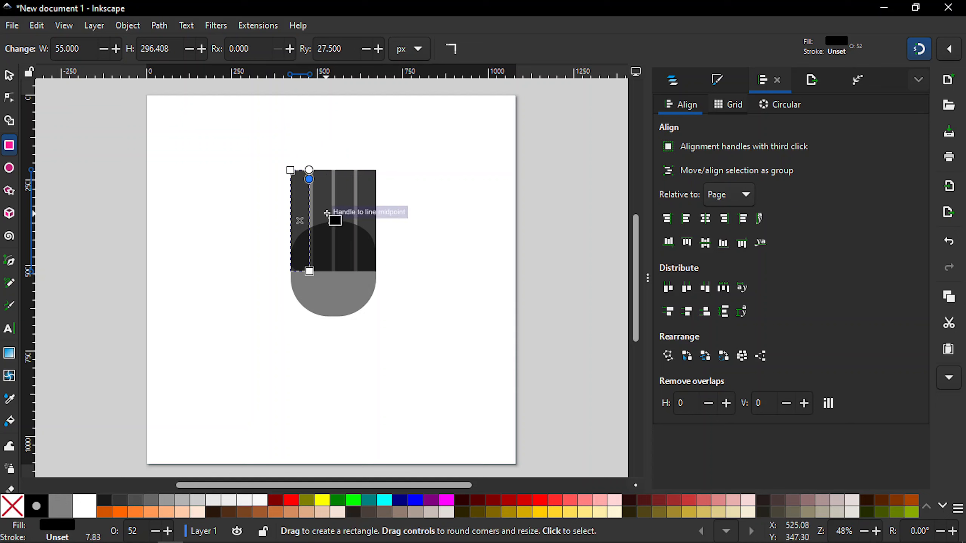
pyautogui.click(326, 215)
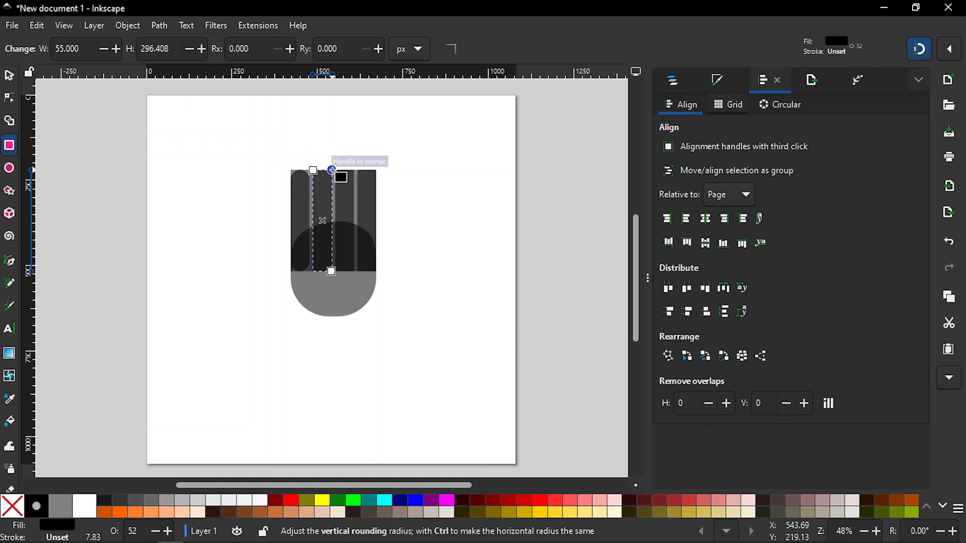
pyautogui.moveTo(331, 169); pyautogui.dragTo(344, 210)
pyautogui.click(351, 186)
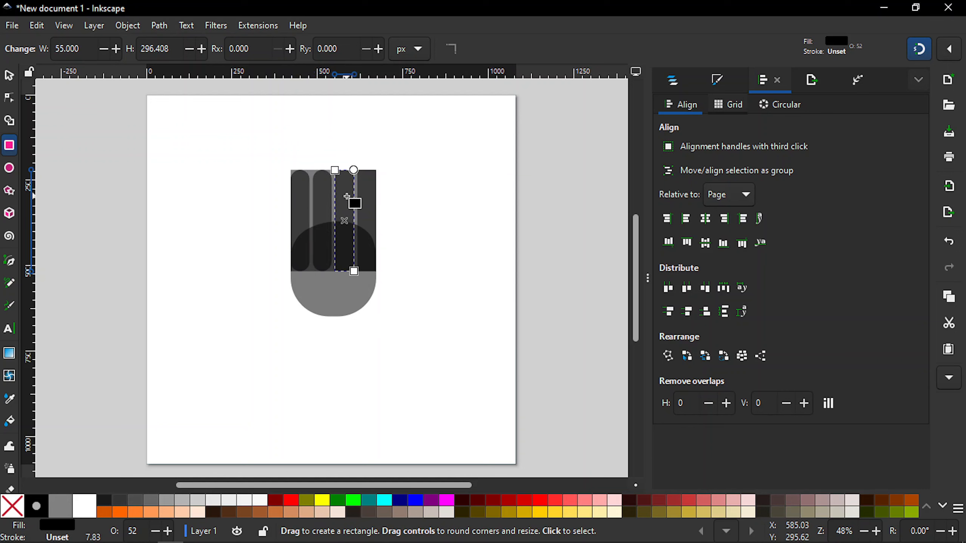
pyautogui.moveTo(353, 171); pyautogui.dragTo(366, 220)
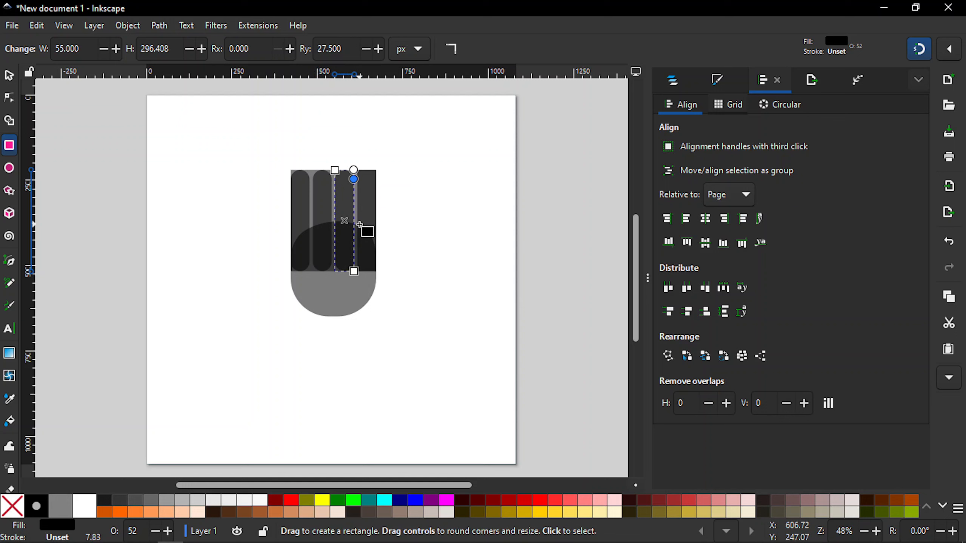
pyautogui.click(372, 201)
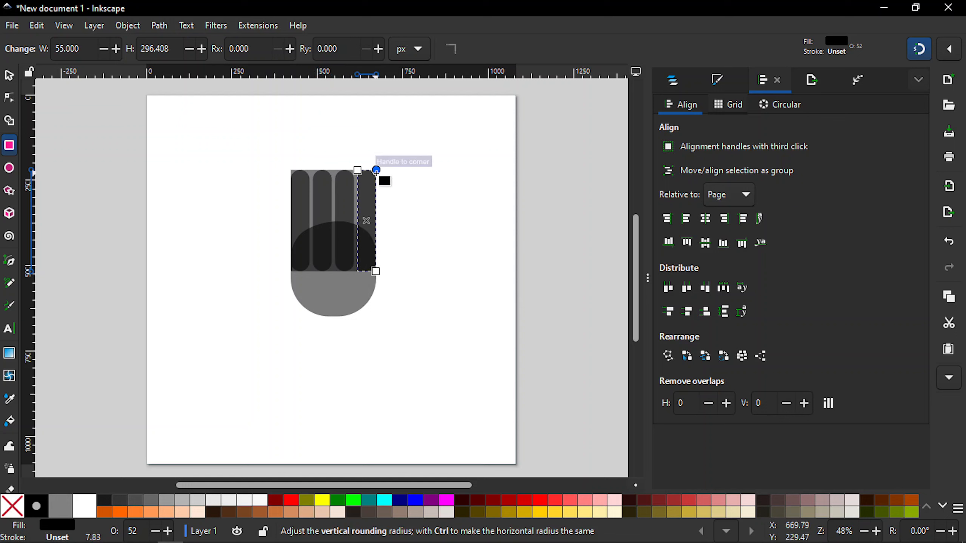
pyautogui.moveTo(377, 169); pyautogui.dragTo(377, 179)
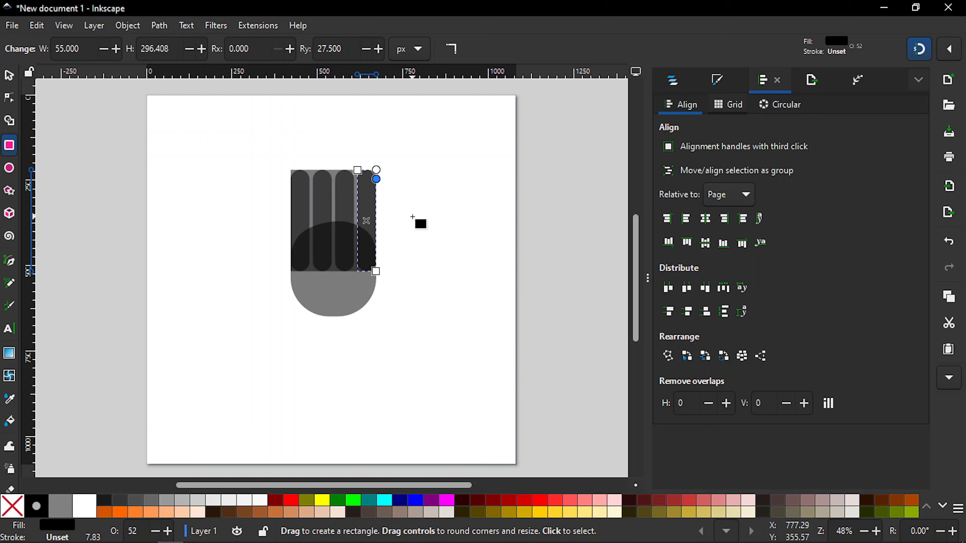
pyautogui.press('Escape')
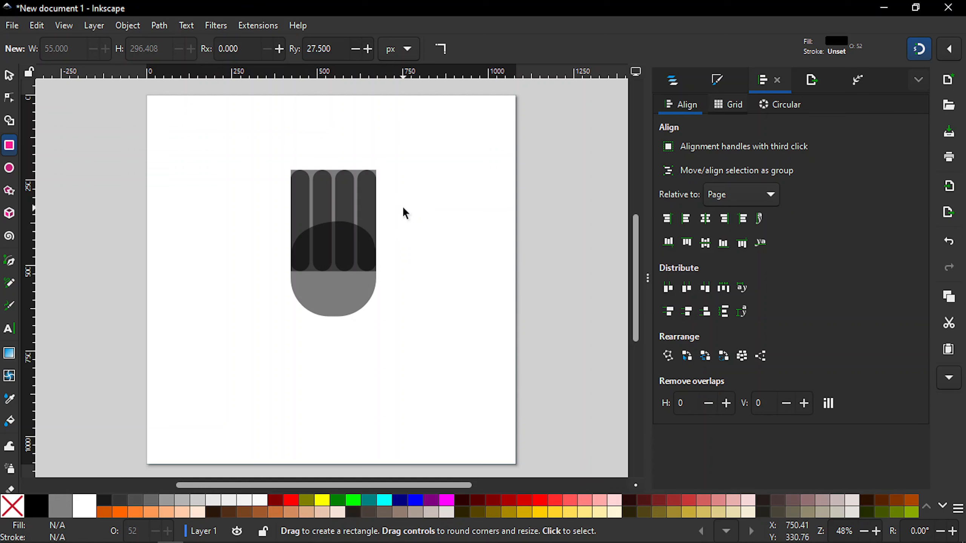
# Shorten the rightmost strip from its upper end to about 269 px high, and turn off snapping.
pyautogui.press('s')
pyautogui.click(371, 207)
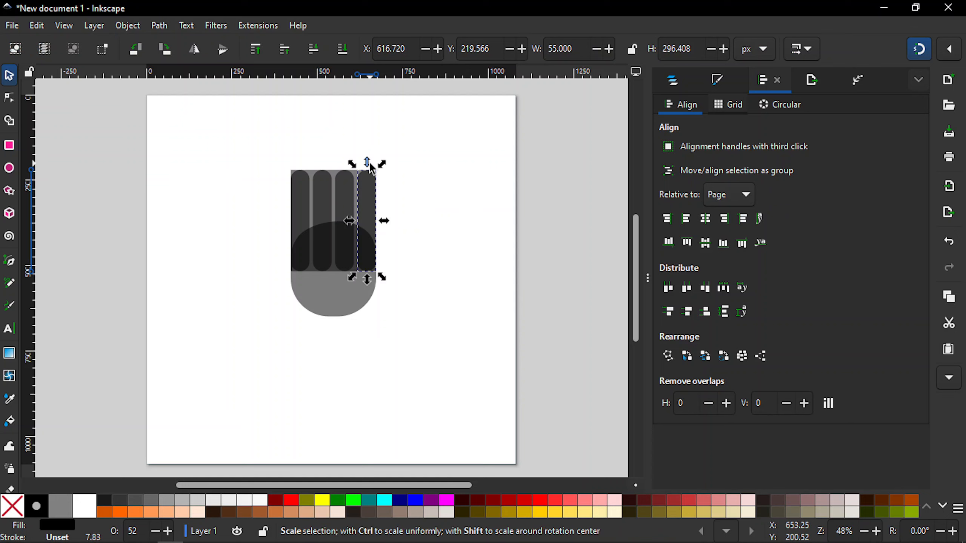
pyautogui.moveTo(368, 164); pyautogui.dragTo(368, 170)
pyautogui.moveTo(367, 166); pyautogui.dragTo(377, 190)
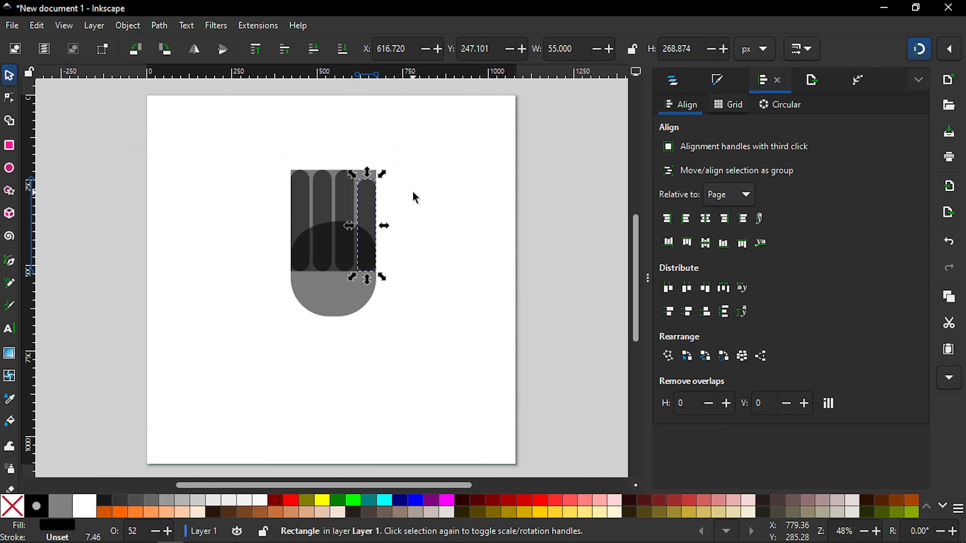
pyautogui.click(924, 51)
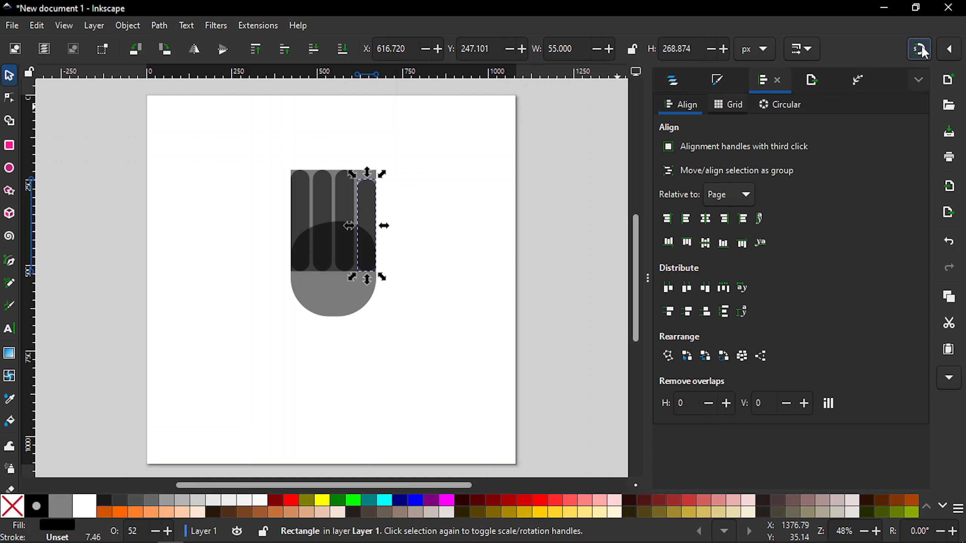
pyautogui.click(430, 183)
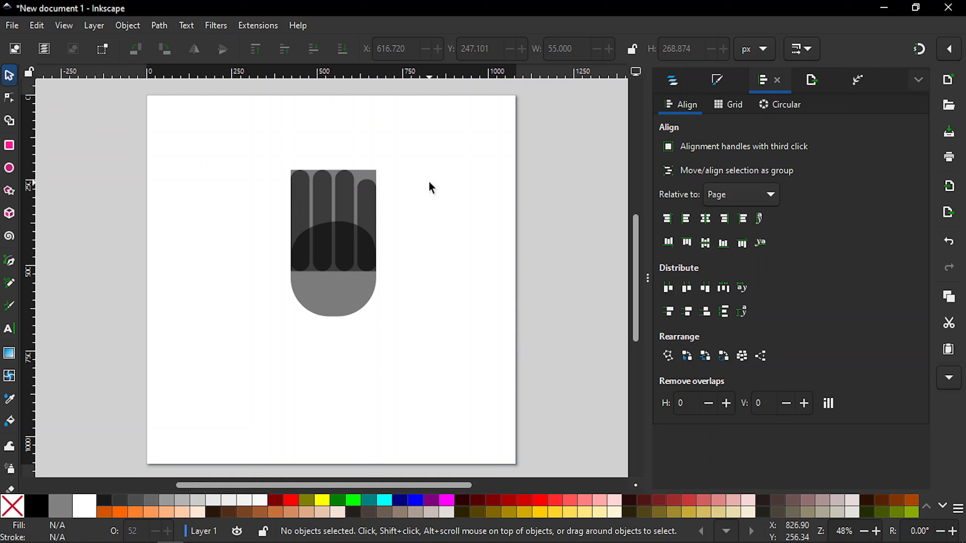
# Increase the rightmost strip's corner radius to 27.5 px so its ends are fully round.
pyautogui.click(362, 209)
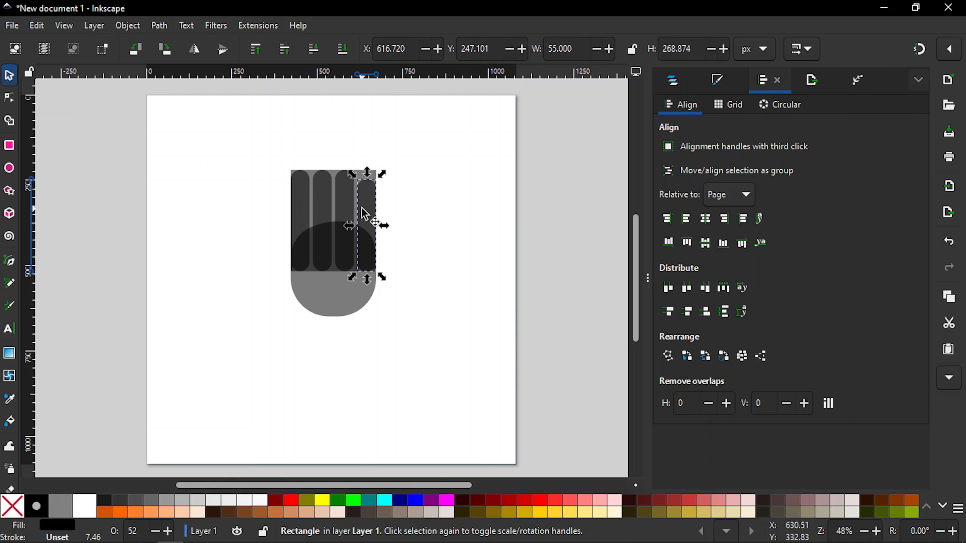
pyautogui.press('r')
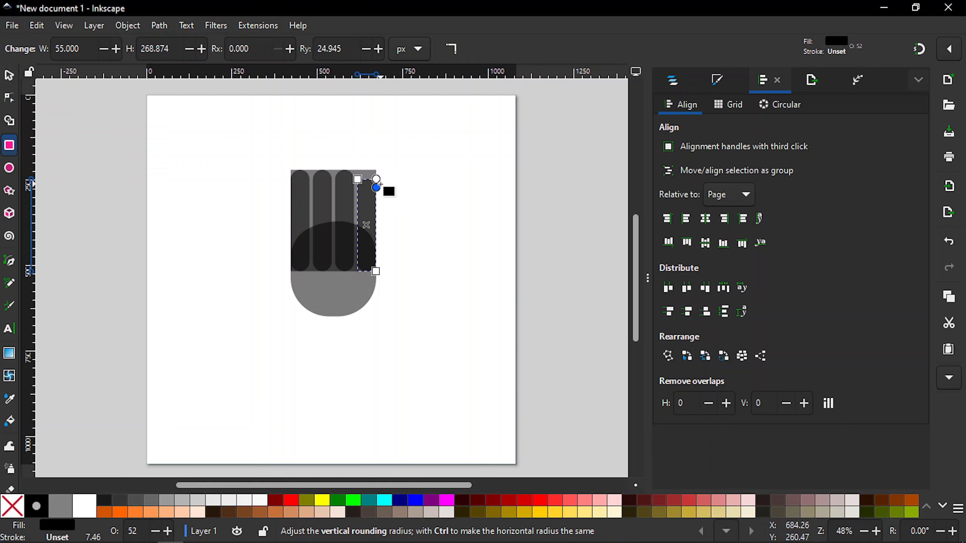
pyautogui.moveTo(380, 186); pyautogui.dragTo(386, 198)
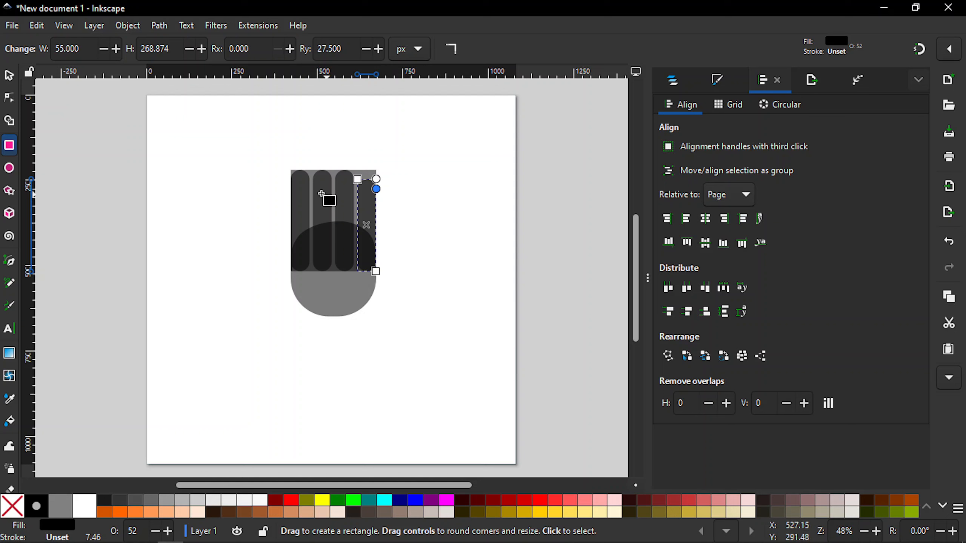
pyautogui.press('s')
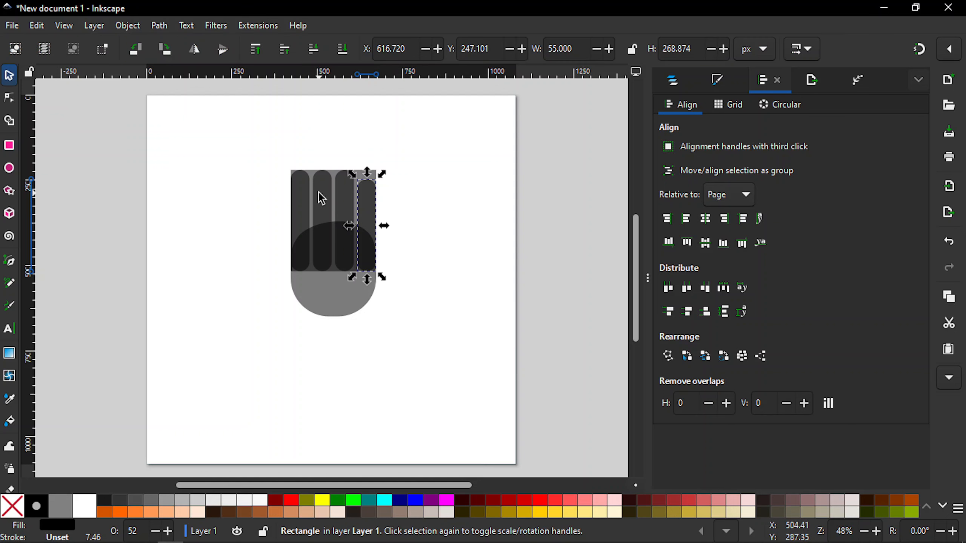
# Shorten the second strip from the left at its upper end to about 249 px high and restore its 27.5 px corner radius.
pyautogui.click(330, 195)
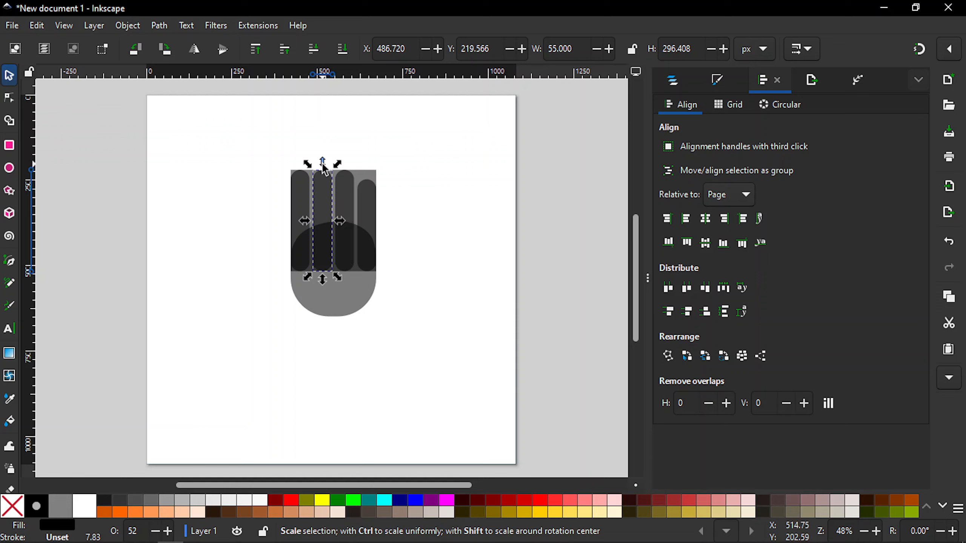
pyautogui.moveTo(324, 168); pyautogui.dragTo(324, 183)
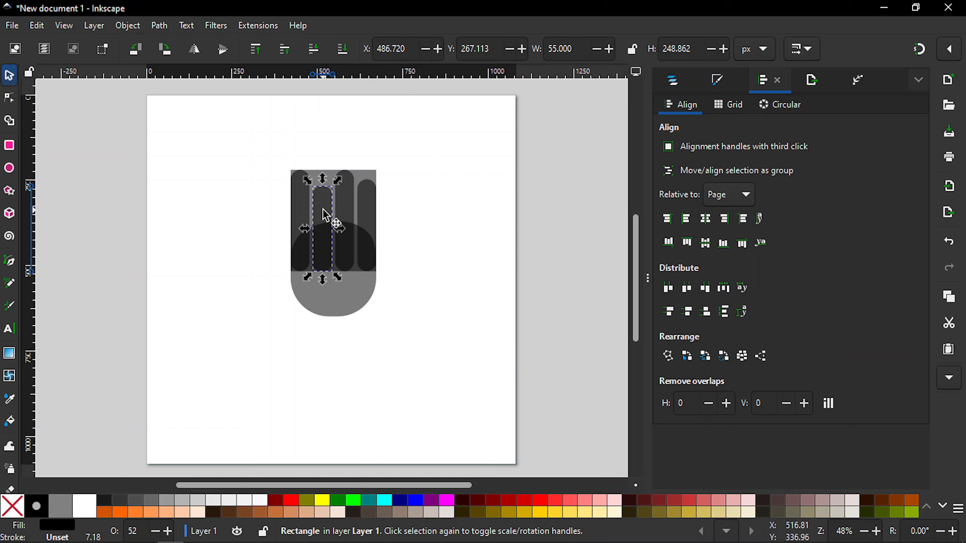
pyautogui.press('r')
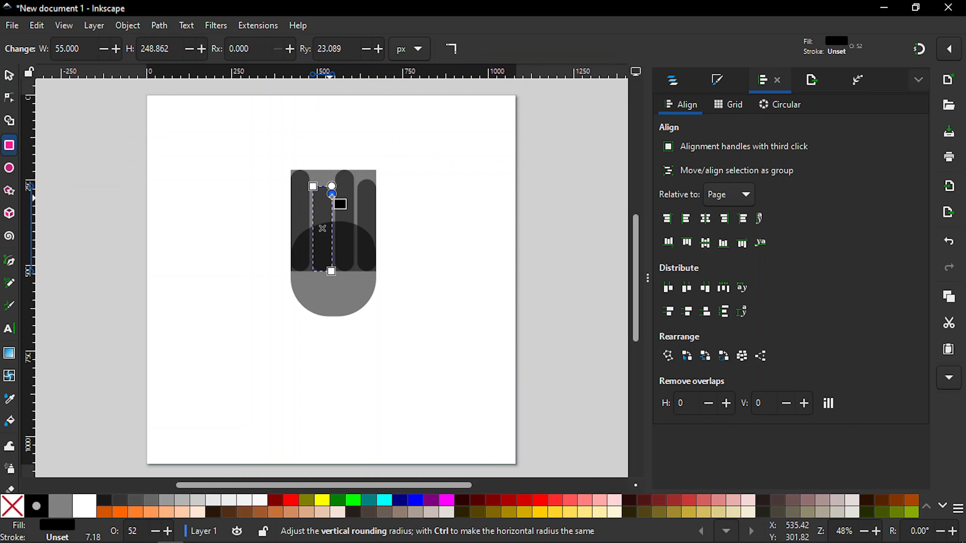
pyautogui.moveTo(332, 195); pyautogui.dragTo(333, 217)
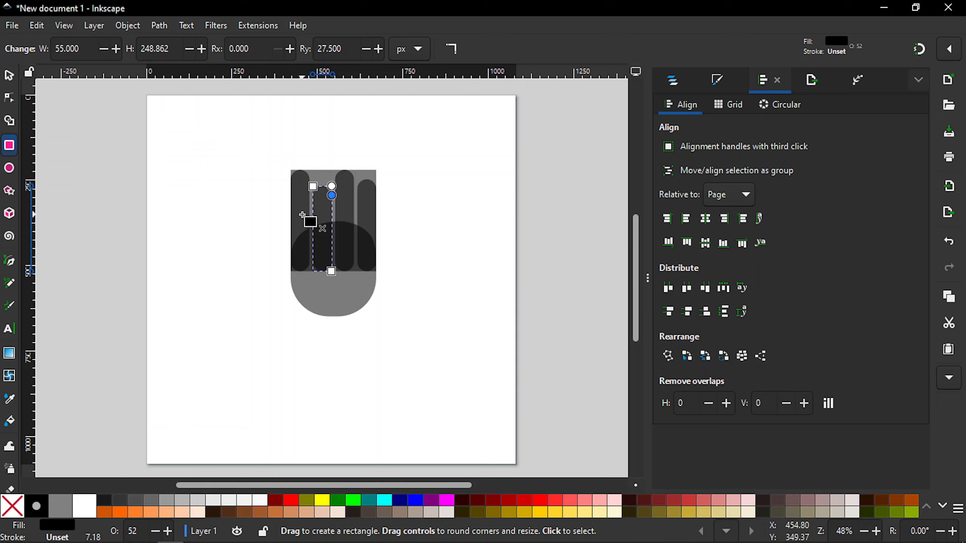
pyautogui.press('s')
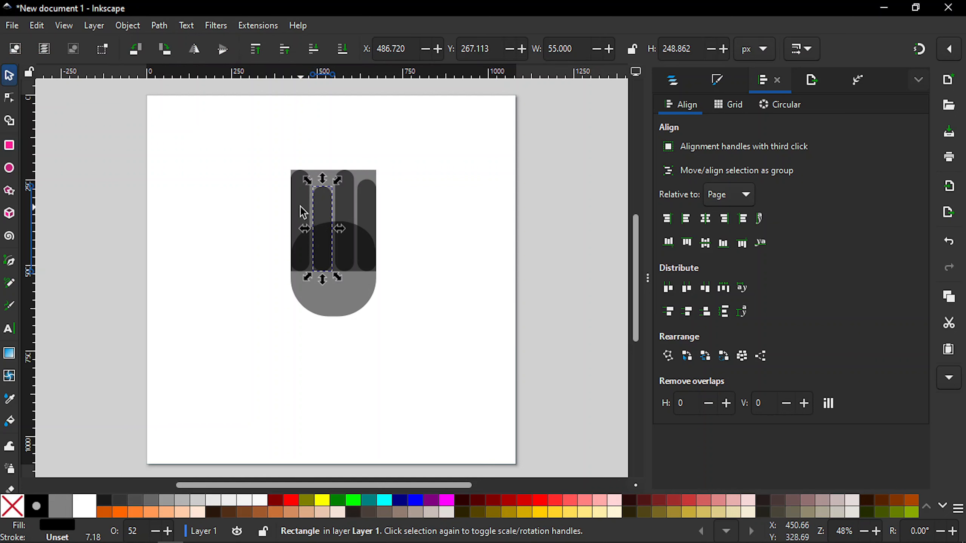
# Shorten the leftmost strip at its upper end to about 189 px high and round its corners fully with a 27.5 px radius.
pyautogui.click(303, 213)
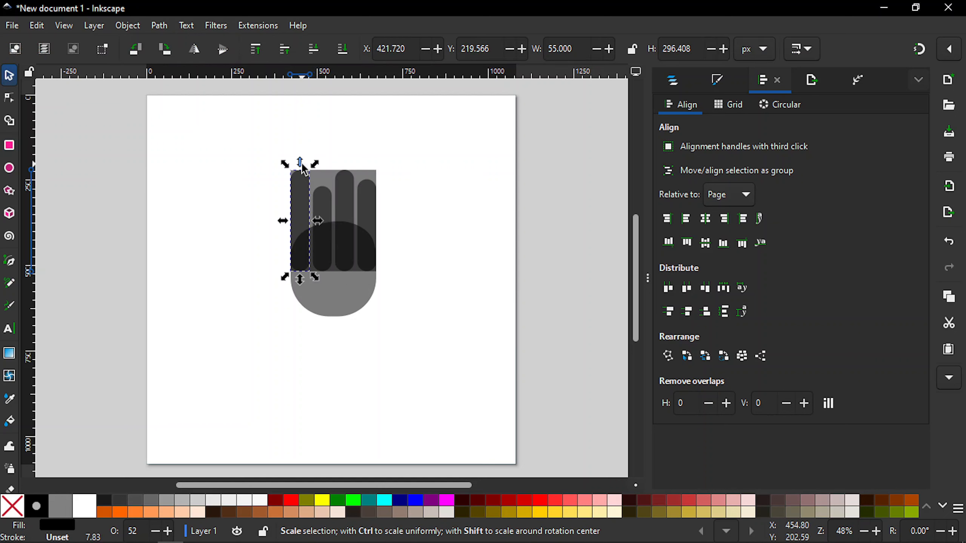
pyautogui.moveTo(303, 165); pyautogui.dragTo(305, 207)
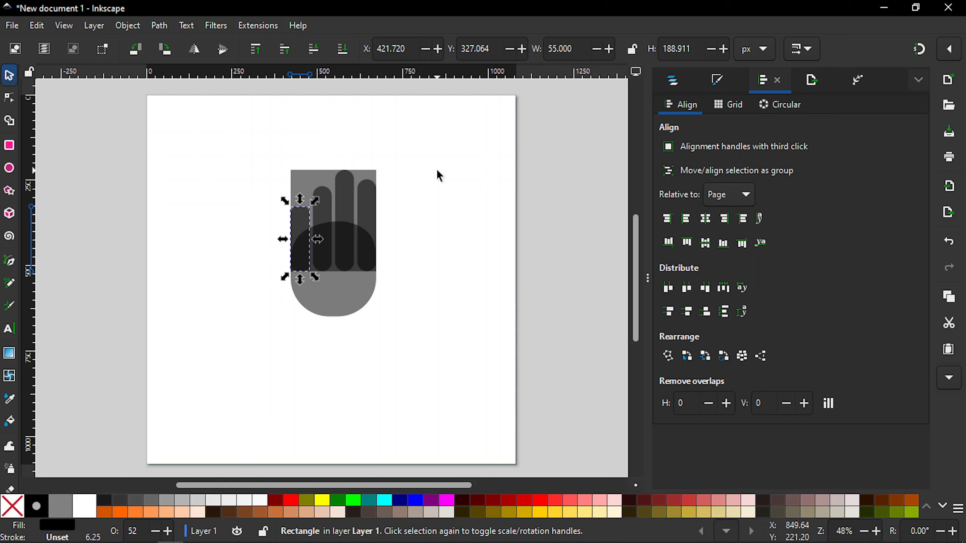
pyautogui.press('r')
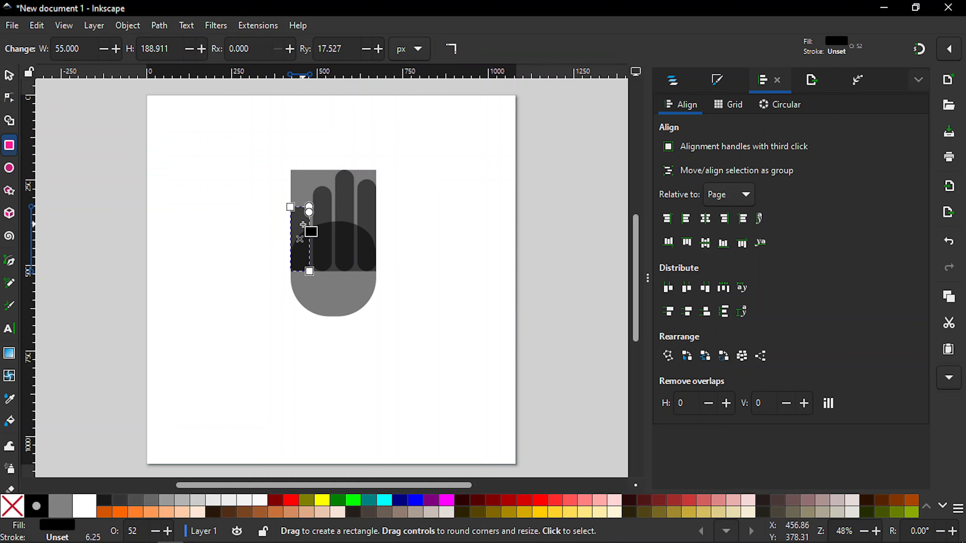
pyautogui.moveTo(309, 211); pyautogui.dragTo(312, 245)
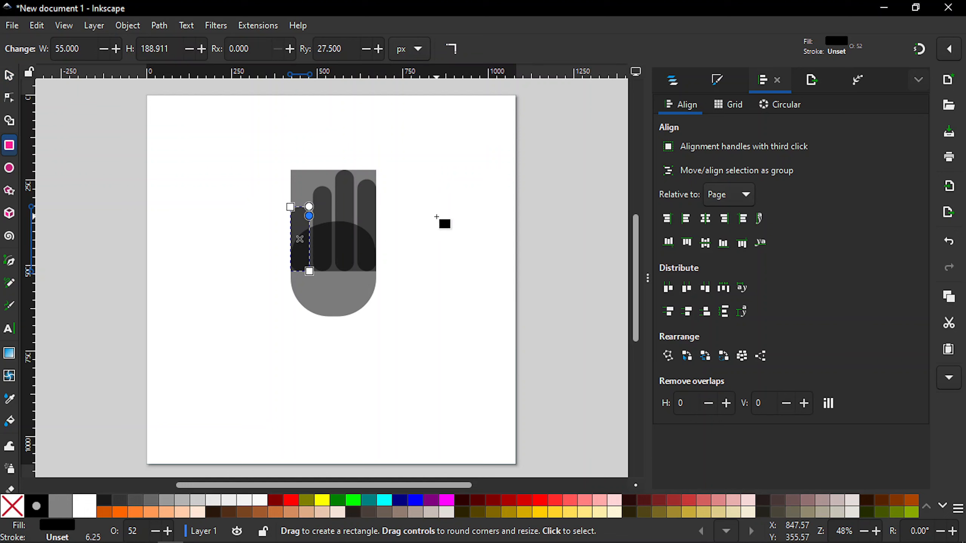
pyautogui.press('s')
pyautogui.press('Escape')
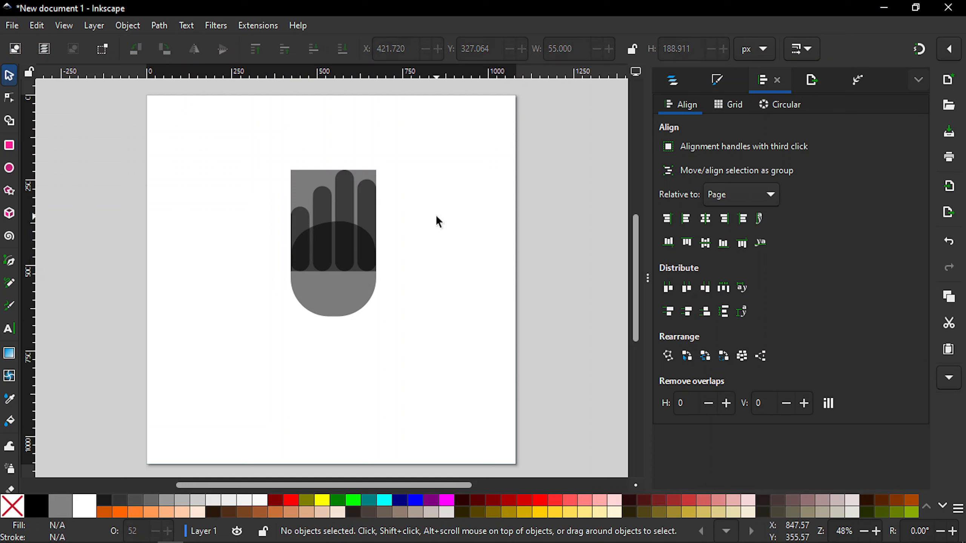
# Duplicate the leftmost strip and place the copy beside the palm's right edge as the thumb.
pyautogui.click(303, 230)
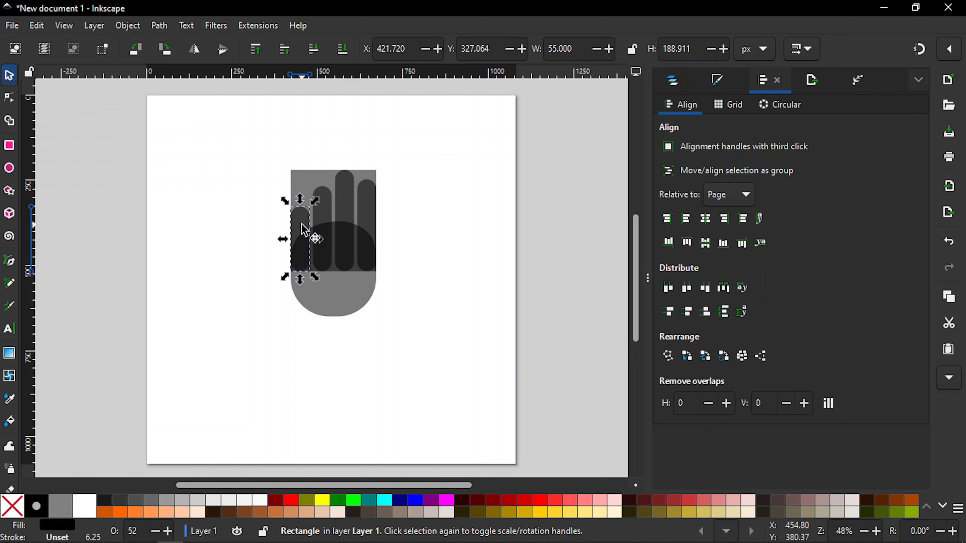
pyautogui.press('ctrl')
pyautogui.press('pageup')
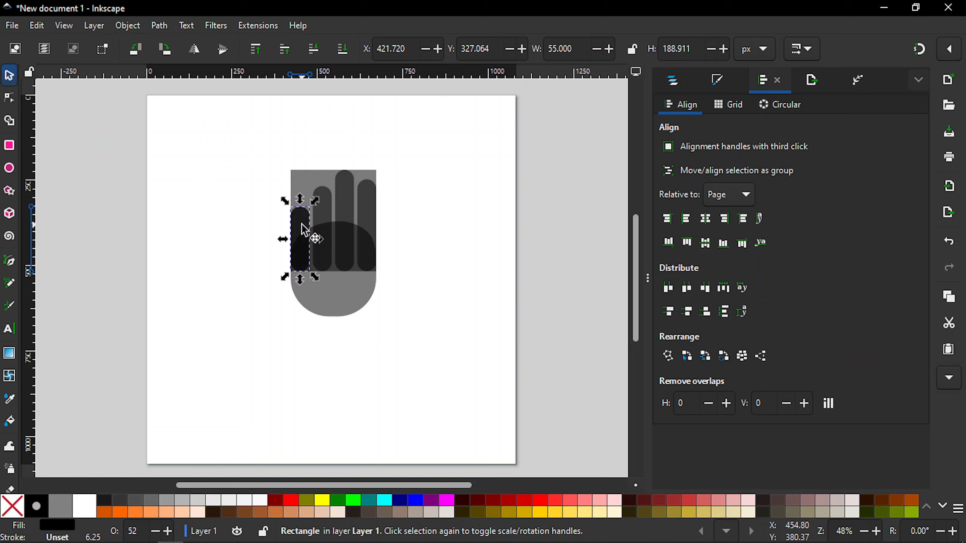
pyautogui.moveTo(304, 238)
pyautogui.mouseDown()
pyautogui.moveTo(423, 265)
pyautogui.moveTo(392, 263)
pyautogui.mouseUp()
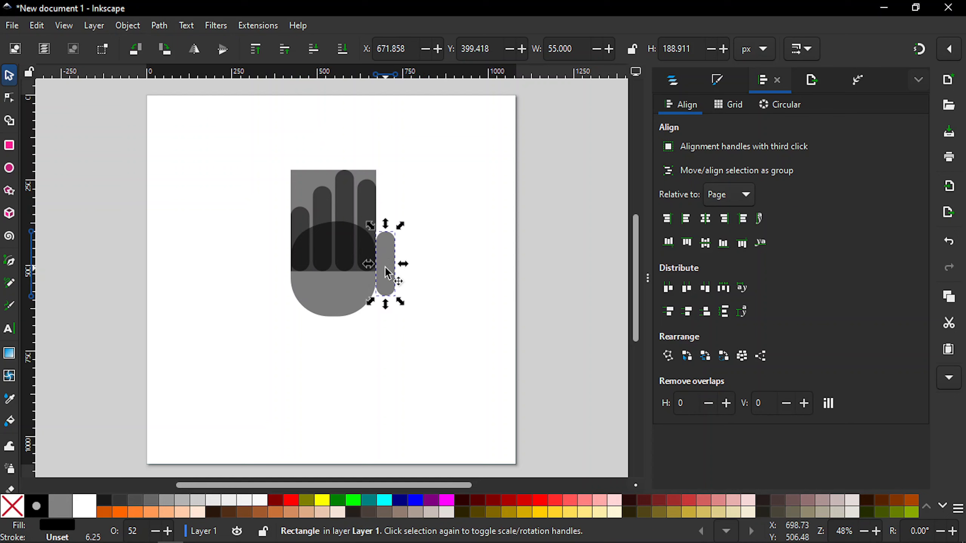
# Rotate the thumb strip 45° clockwise with its lower end overlapping the palm's lower right part.
pyautogui.click(388, 276)
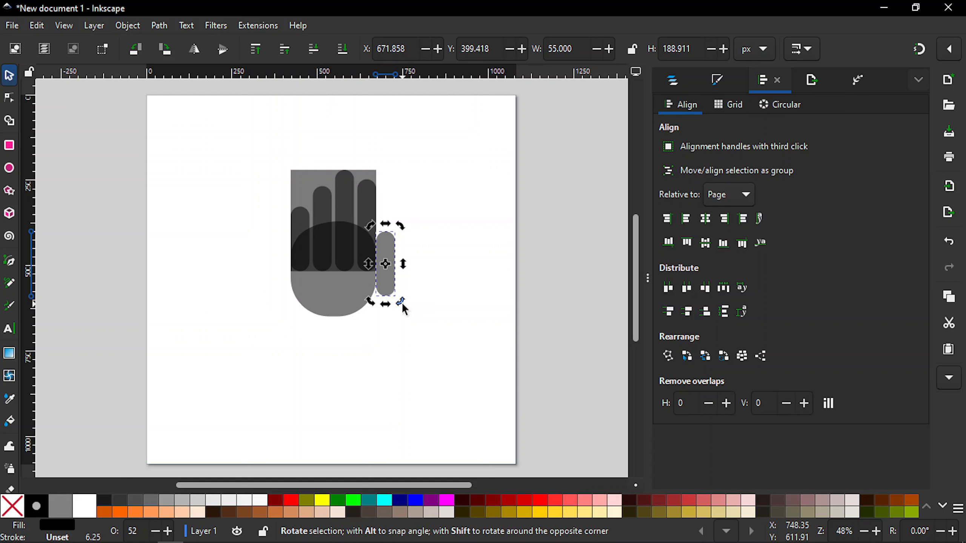
pyautogui.press('ctrl')
pyautogui.moveTo(403, 305); pyautogui.dragTo(368, 296)
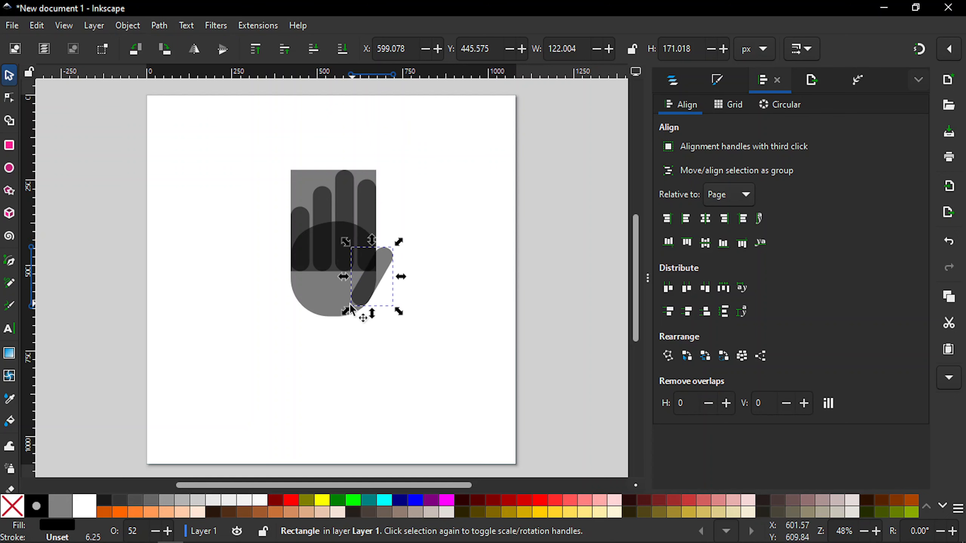
pyautogui.click(369, 280)
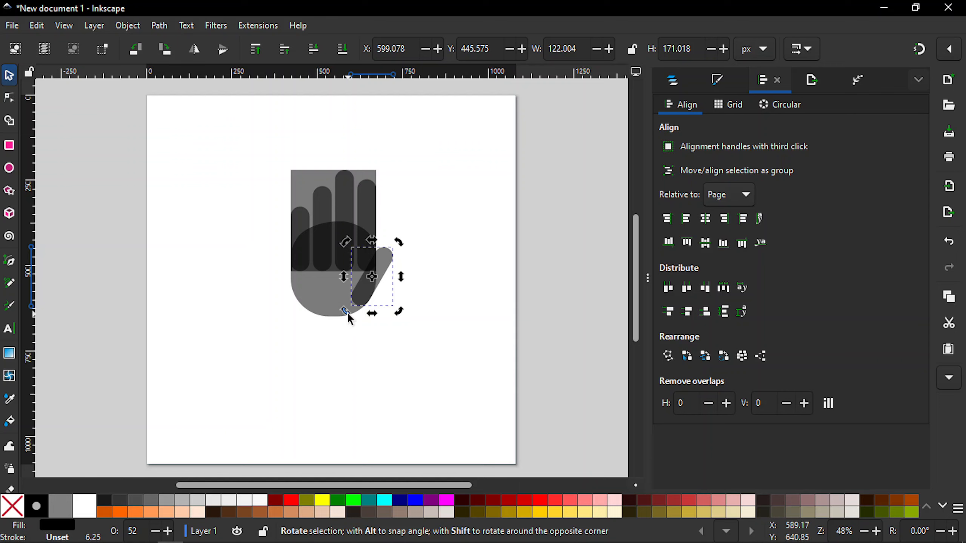
pyautogui.press('ctrl')
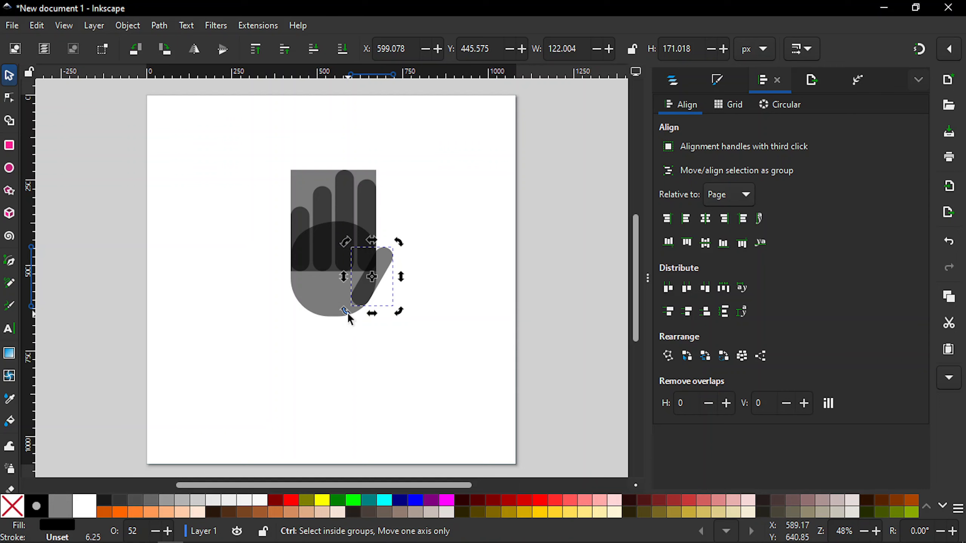
pyautogui.moveTo(345, 311); pyautogui.dragTo(369, 301)
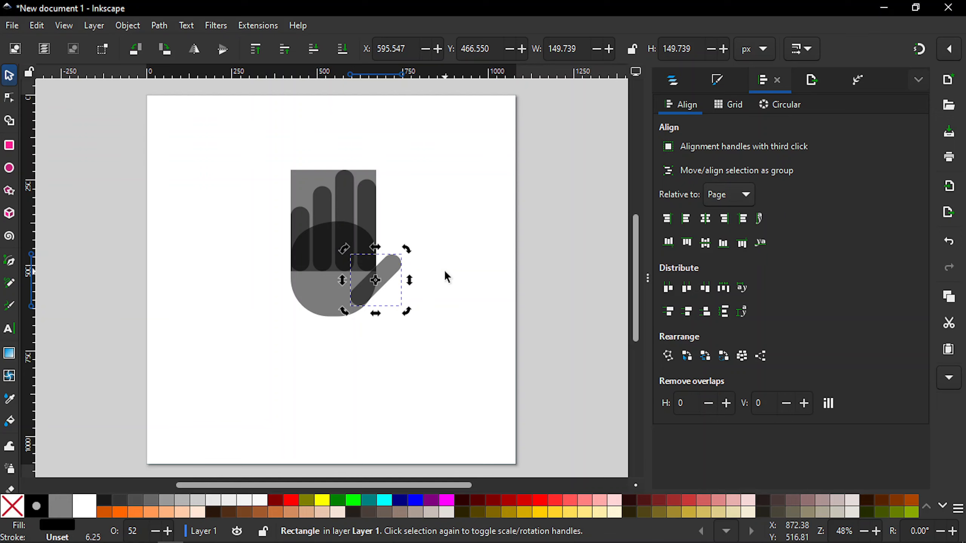
# Move the thumb strip slightly down and left to about X 590, Y 475 px so its lower edge follows the palm's curve.
pyautogui.press('+')
pyautogui.press('+')
pyautogui.press('+')
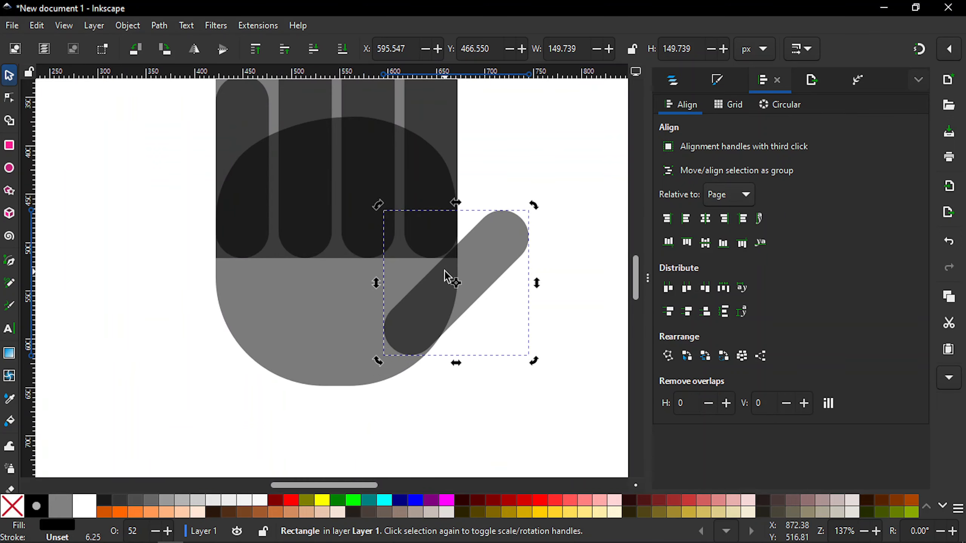
pyautogui.press('+')
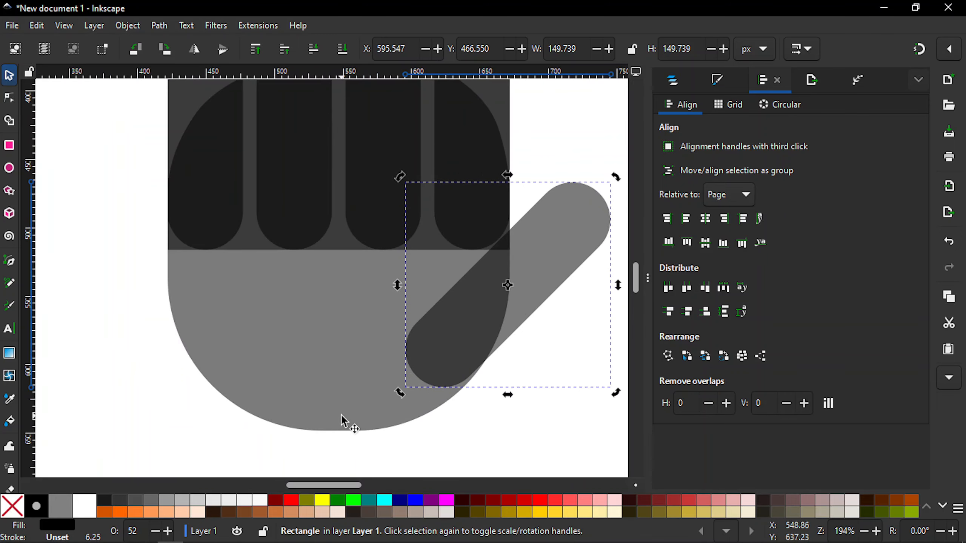
pyautogui.moveTo(338, 483); pyautogui.dragTo(358, 484)
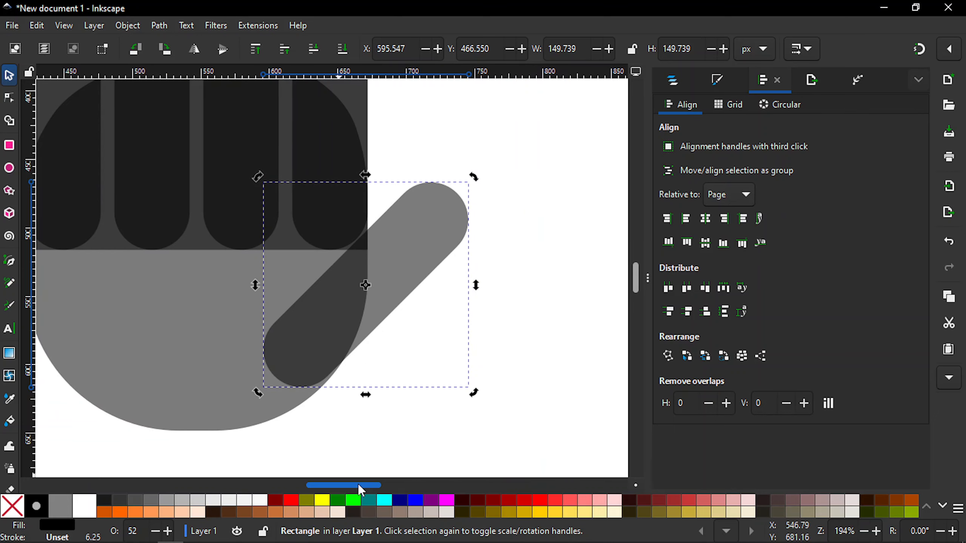
pyautogui.moveTo(412, 264); pyautogui.dragTo(403, 278)
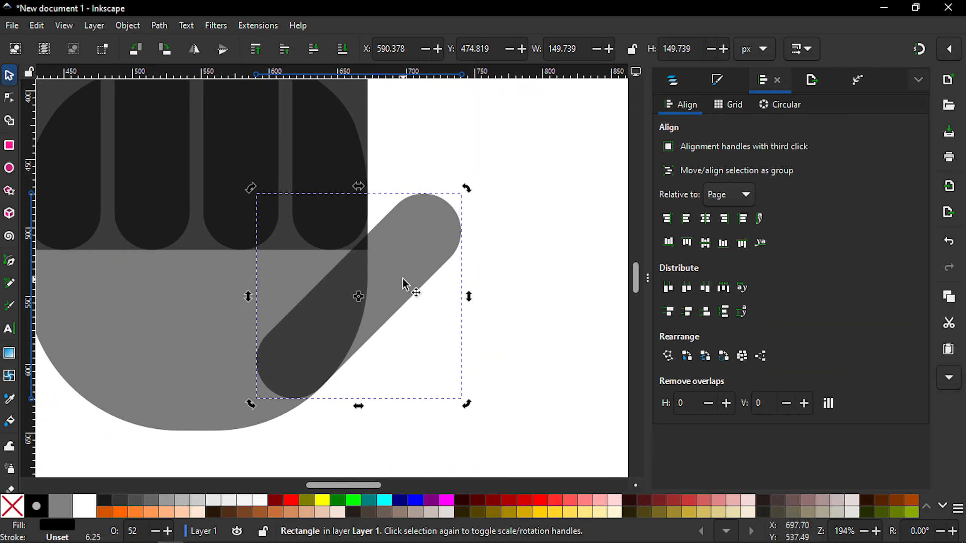
# Examine up close how the thumb's lower edge meets the palm's rounded outline.
pyautogui.press('-')
pyautogui.press('-')
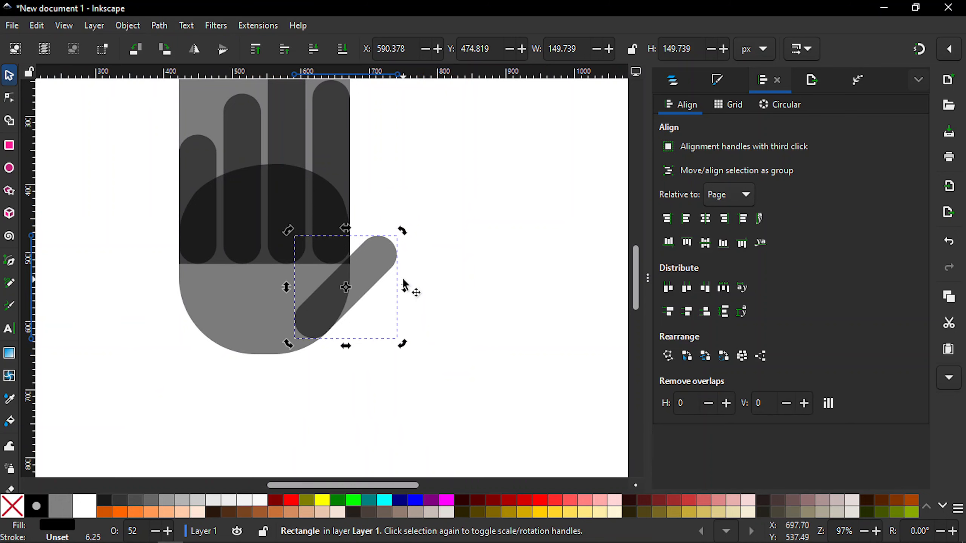
pyautogui.press('+')
pyautogui.press('+')
pyautogui.press('+')
pyautogui.press('+')
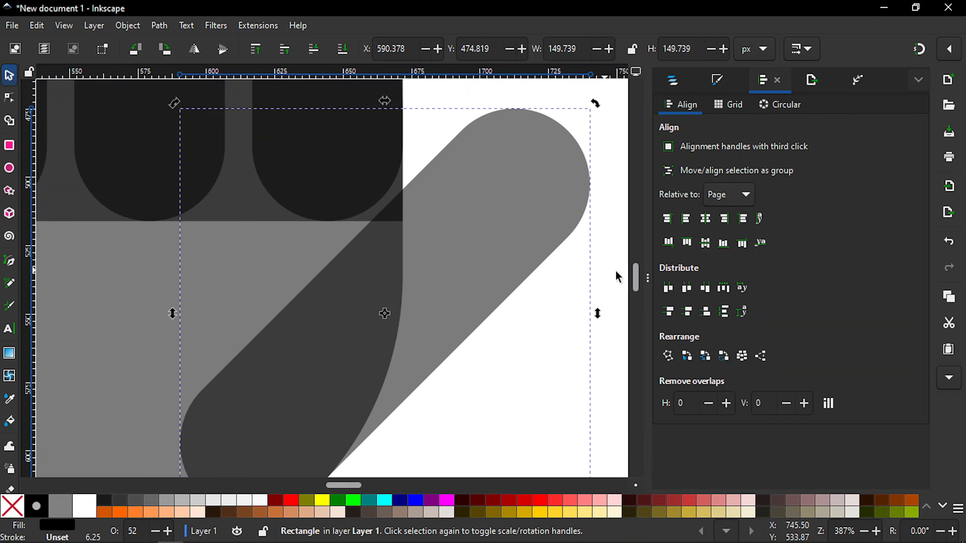
pyautogui.moveTo(635, 277); pyautogui.dragTo(638, 287)
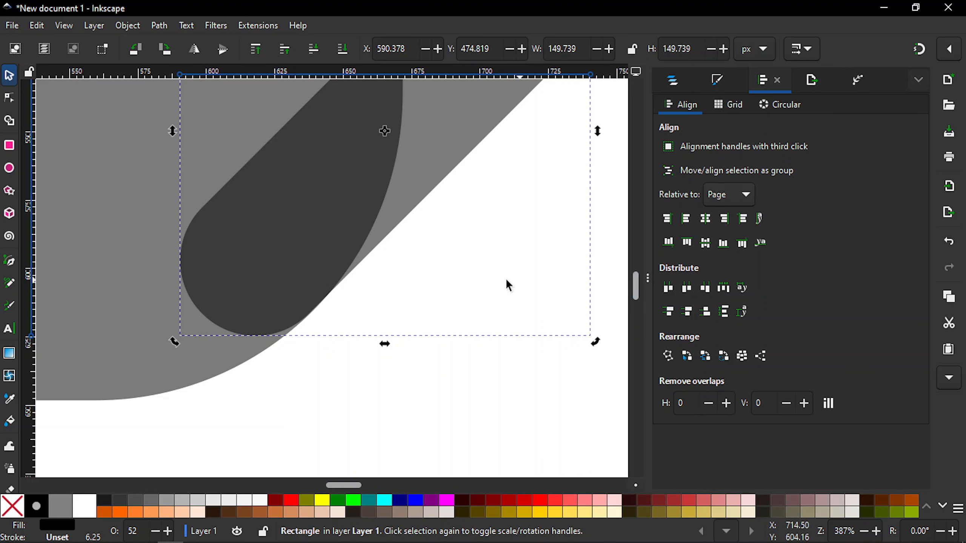
pyautogui.press('-')
pyautogui.press('-')
pyautogui.press('-')
pyautogui.press('-')
pyautogui.press('-')
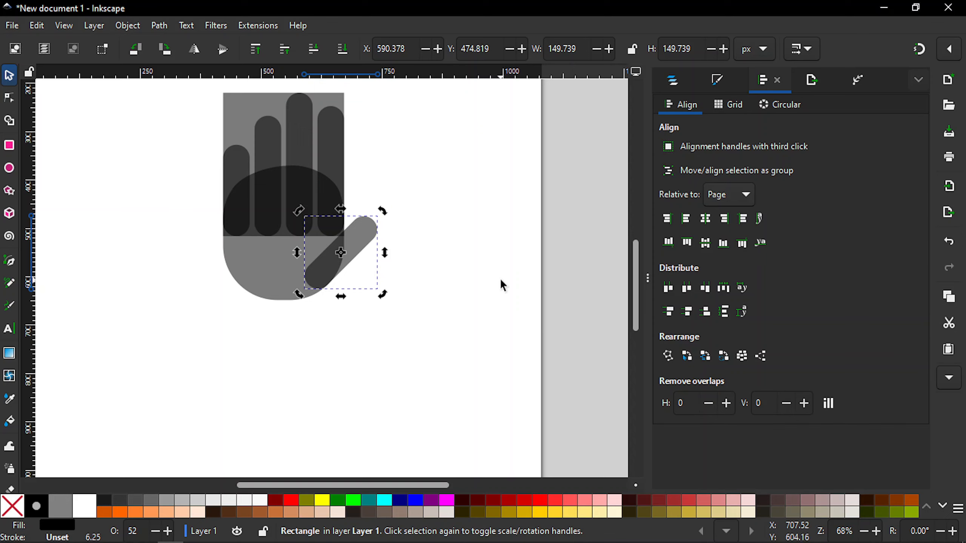
pyautogui.moveTo(635, 303); pyautogui.dragTo(633, 288)
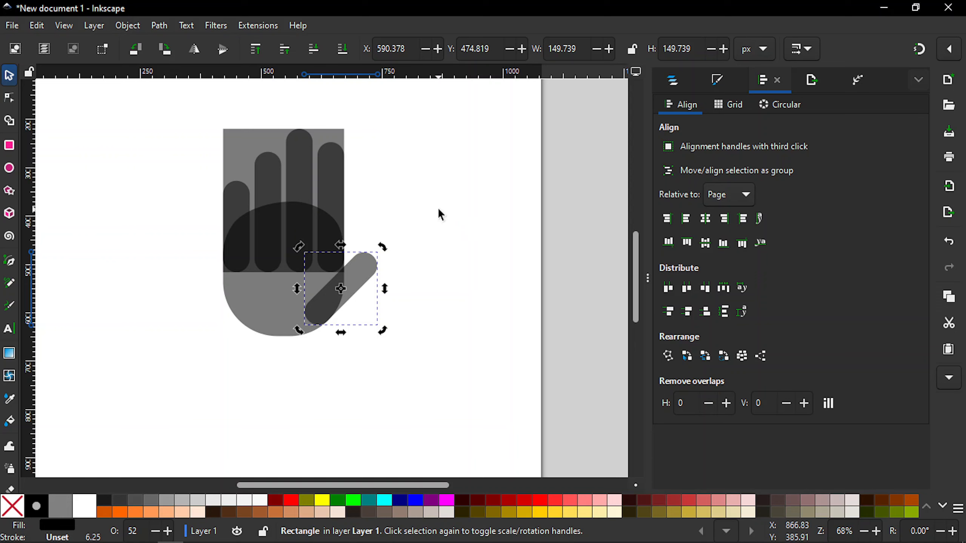
pyautogui.press('Escape')
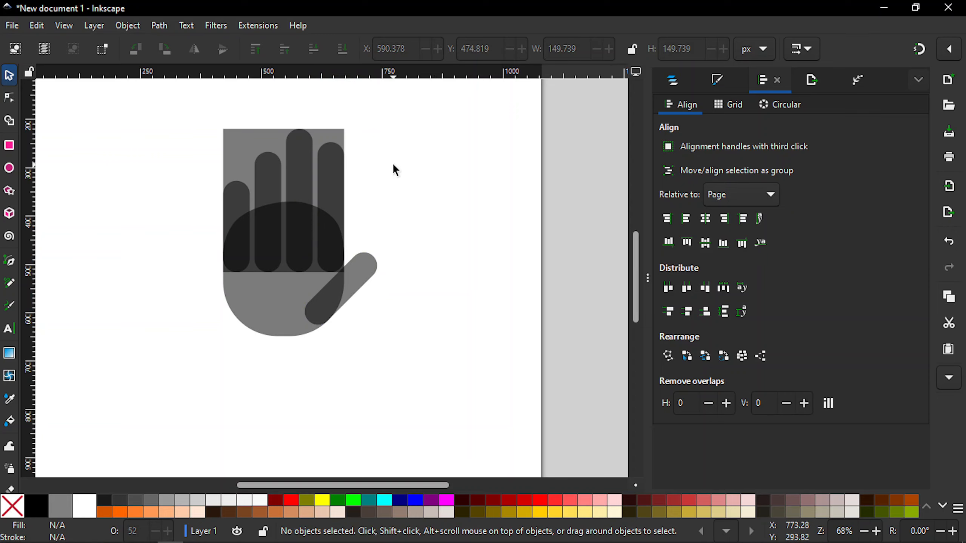
# Delete the 250 px wide rectangle behind the fingers and unite the palm, four fingers and thumb into one path.
pyautogui.click(243, 136)
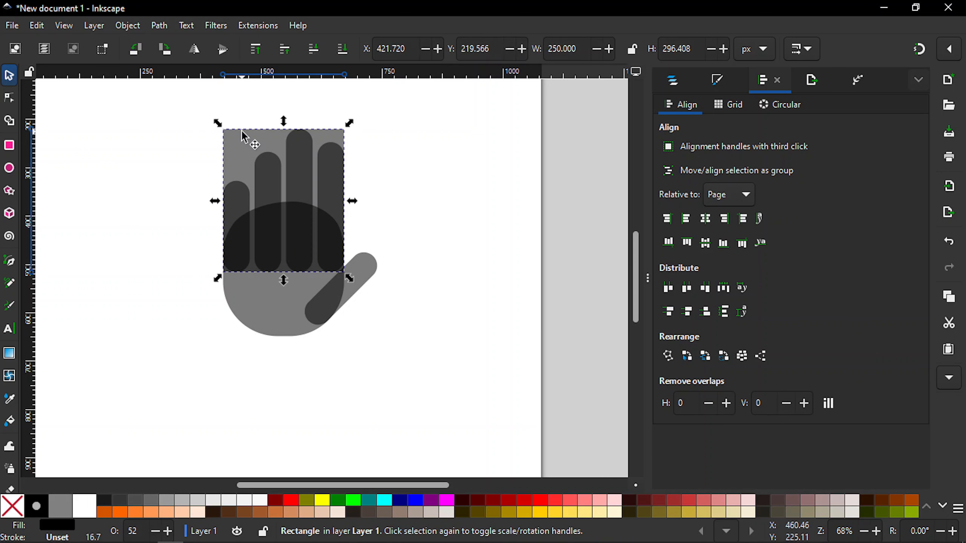
pyautogui.press('Delete')
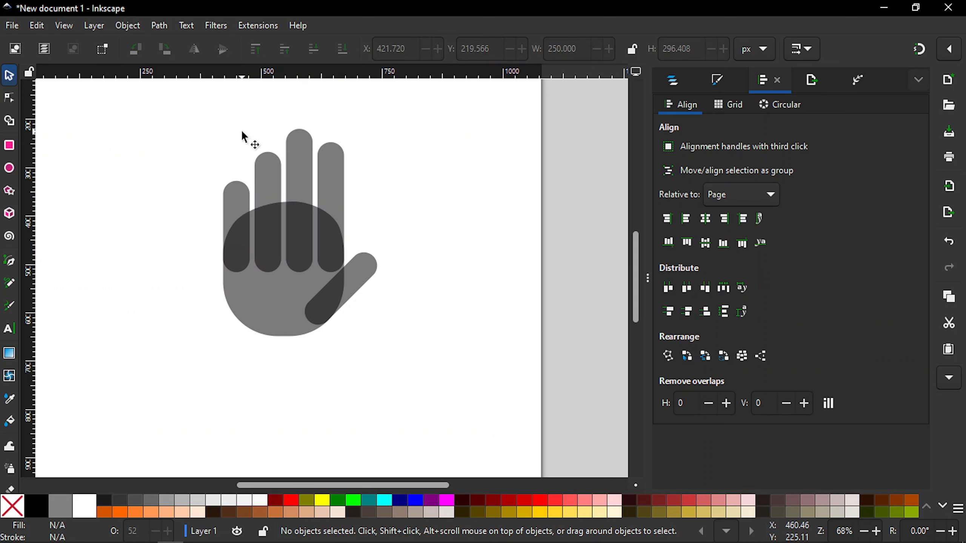
pyautogui.moveTo(166, 101); pyautogui.dragTo(403, 359)
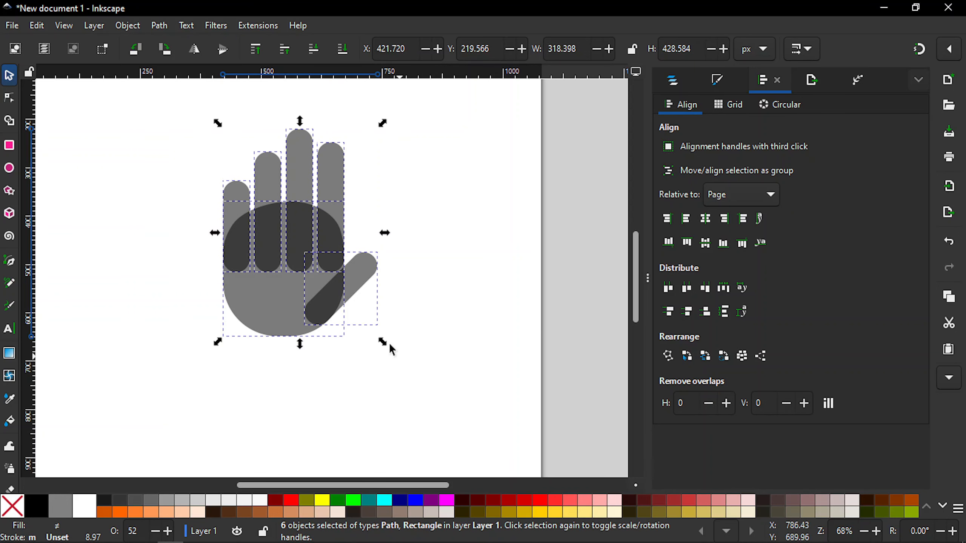
pyautogui.click(160, 26)
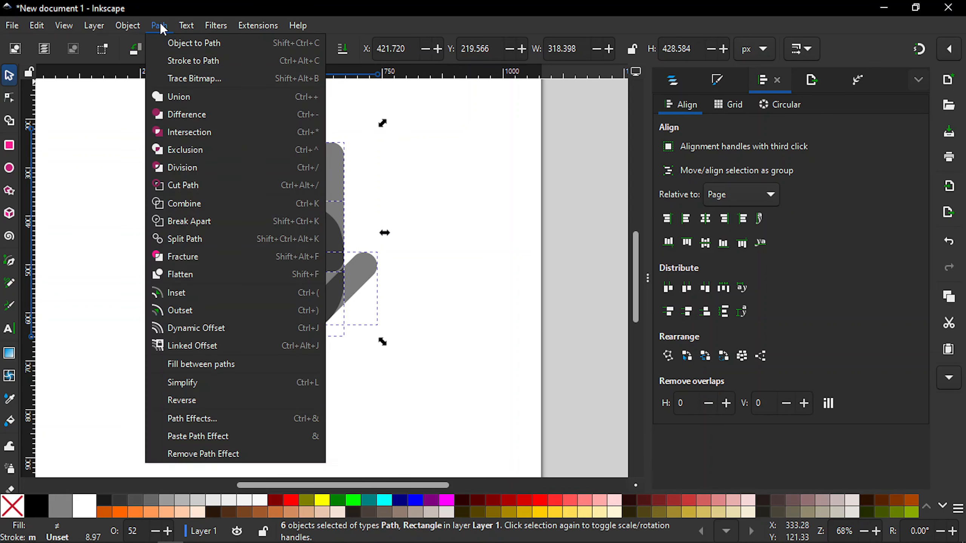
pyautogui.click(174, 95)
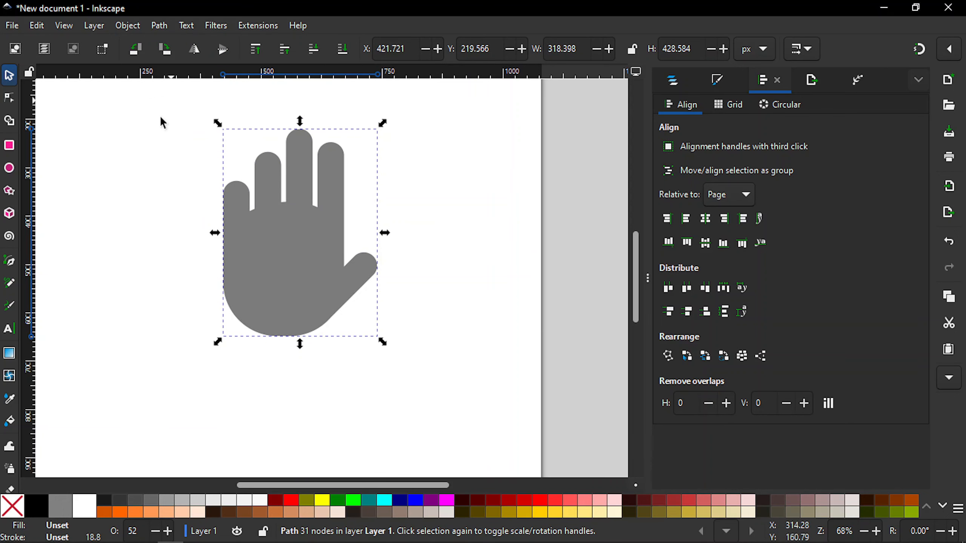
pyautogui.click(119, 207)
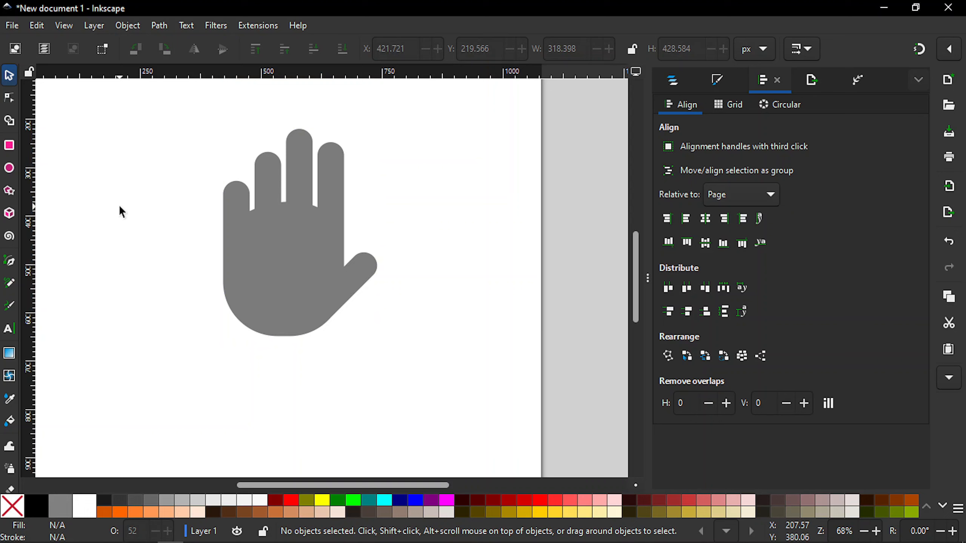
pyautogui.press('-')
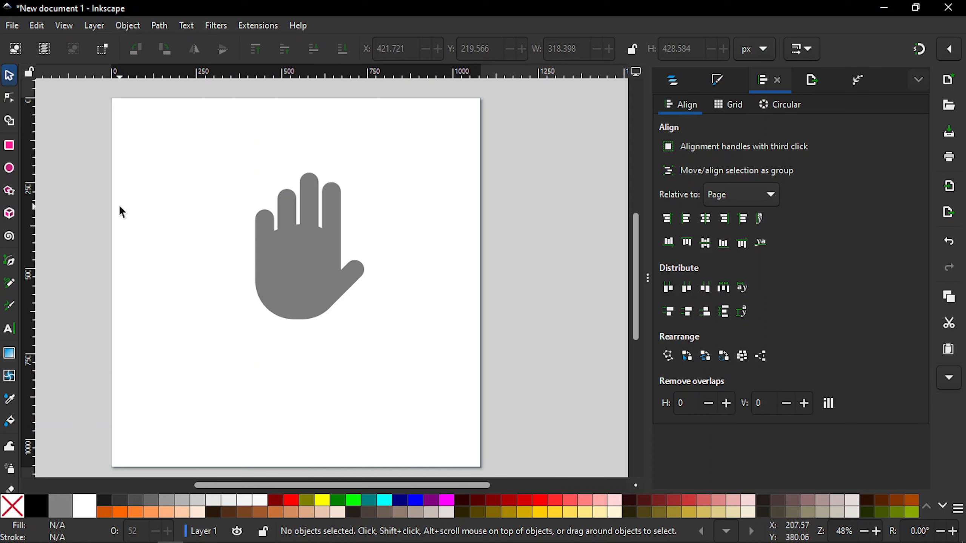
# Set the united hand path's opacity to 100% so it shows as solid black.
pyautogui.click(308, 258)
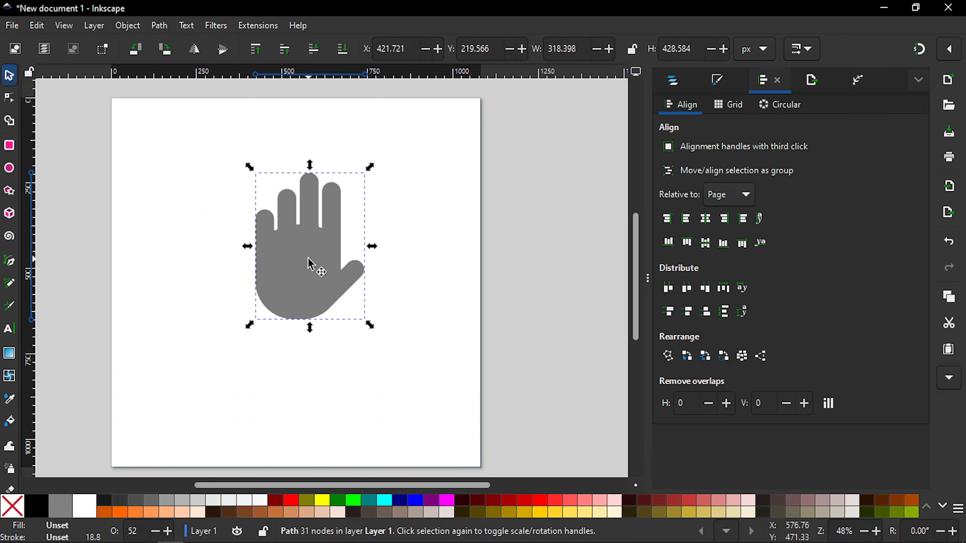
pyautogui.click(719, 79)
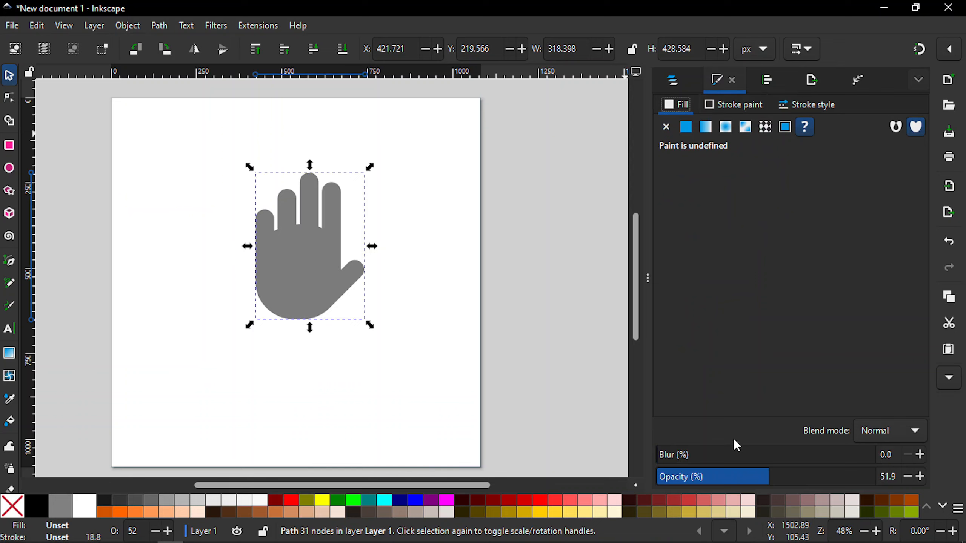
pyautogui.click(770, 479)
pyautogui.moveTo(881, 476); pyautogui.dragTo(914, 472)
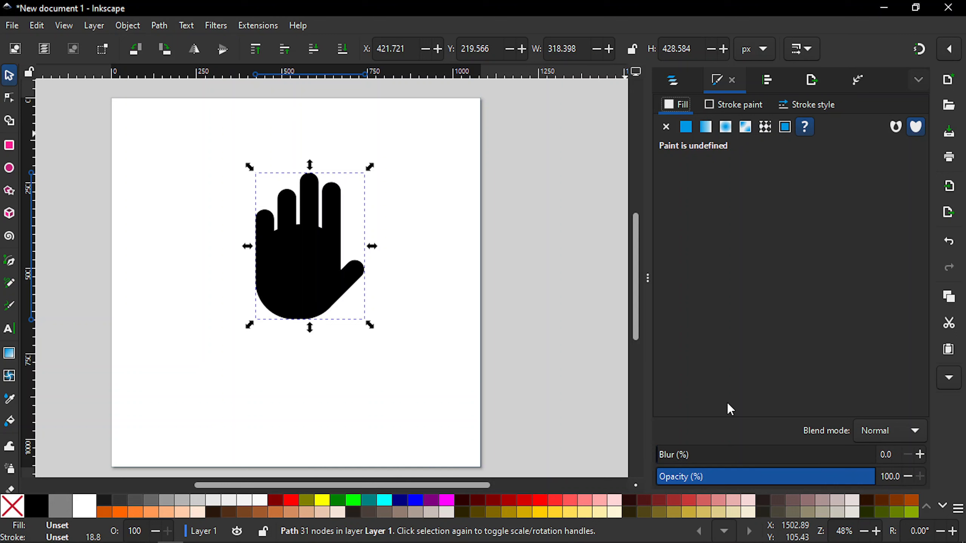
pyautogui.click(409, 332)
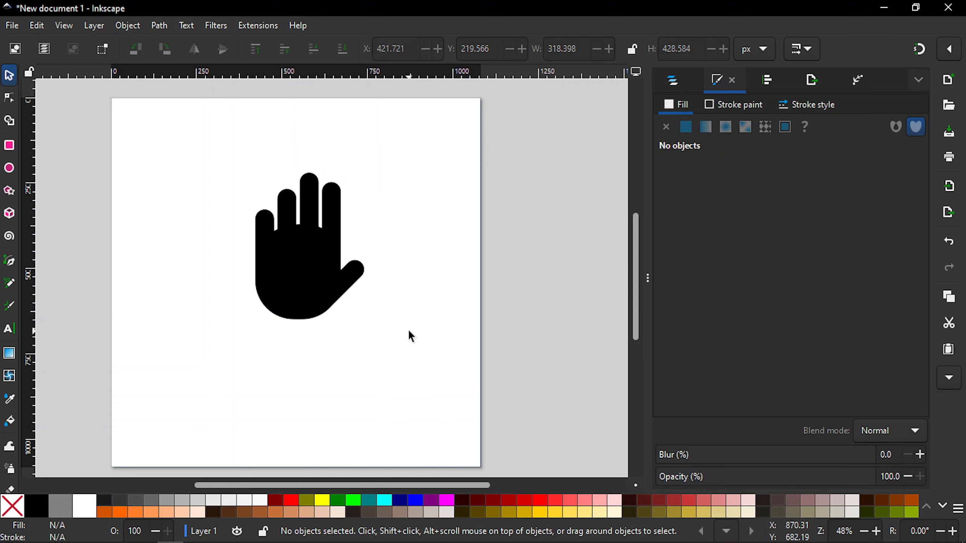
# Move the hand path down and slightly left to about X 382, Y 321 px, near the page's centre, and deselect it.
pyautogui.click(313, 286)
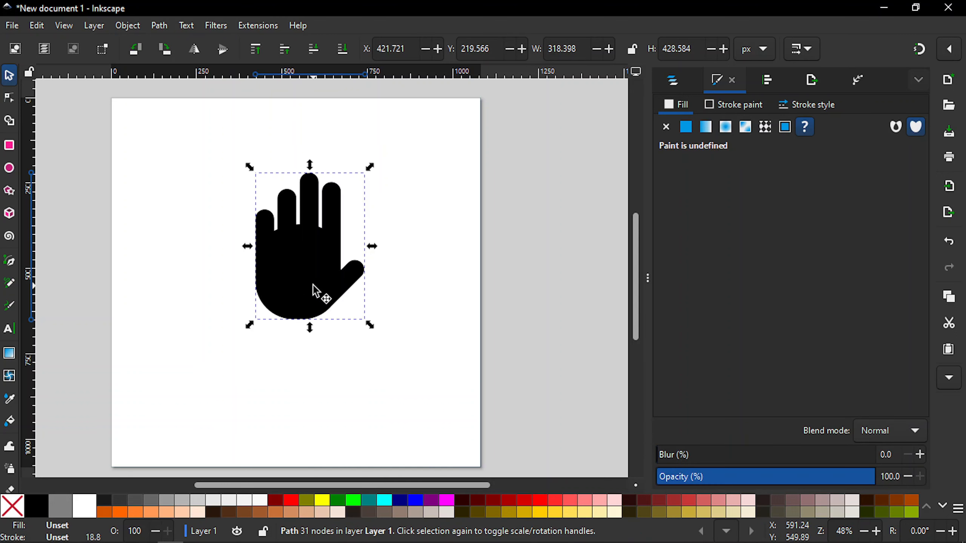
pyautogui.moveTo(313, 285); pyautogui.dragTo(297, 328)
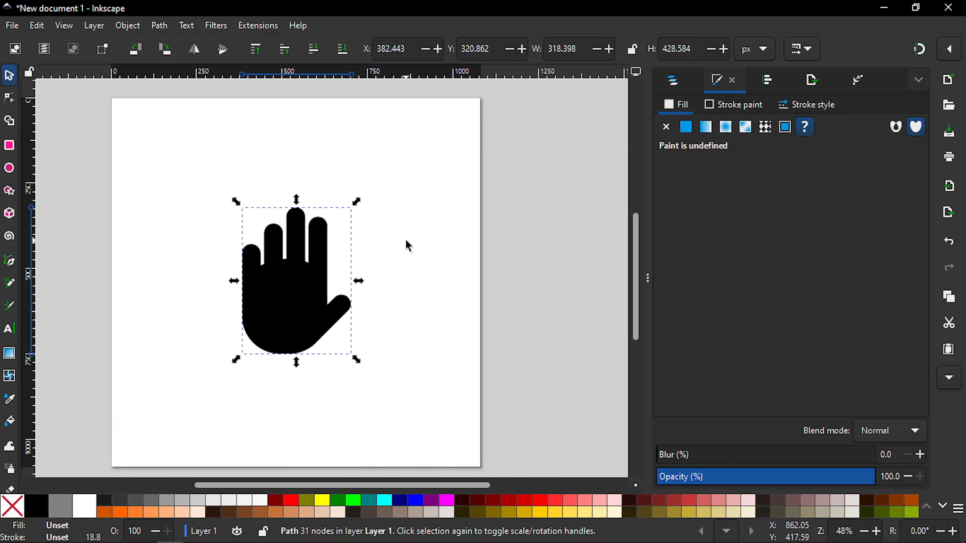
pyautogui.click(404, 238)
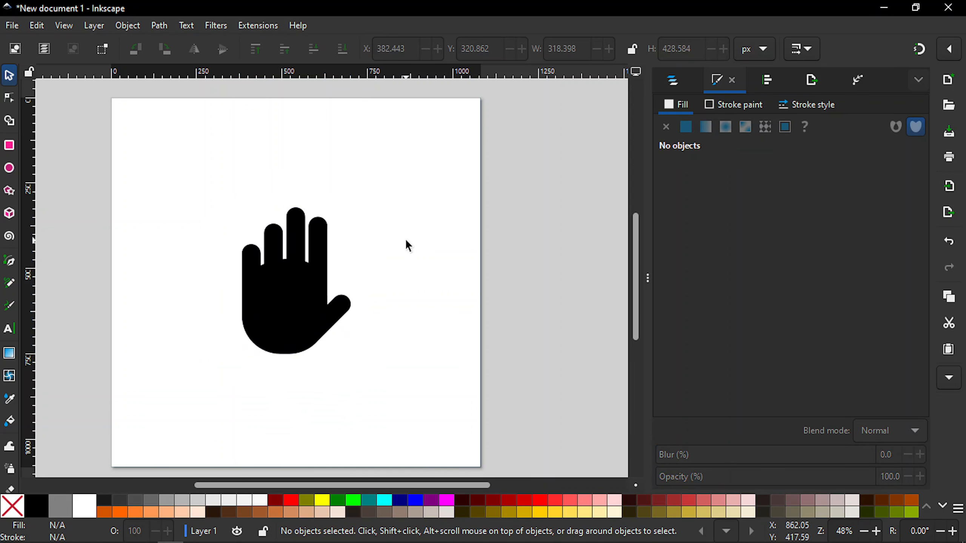